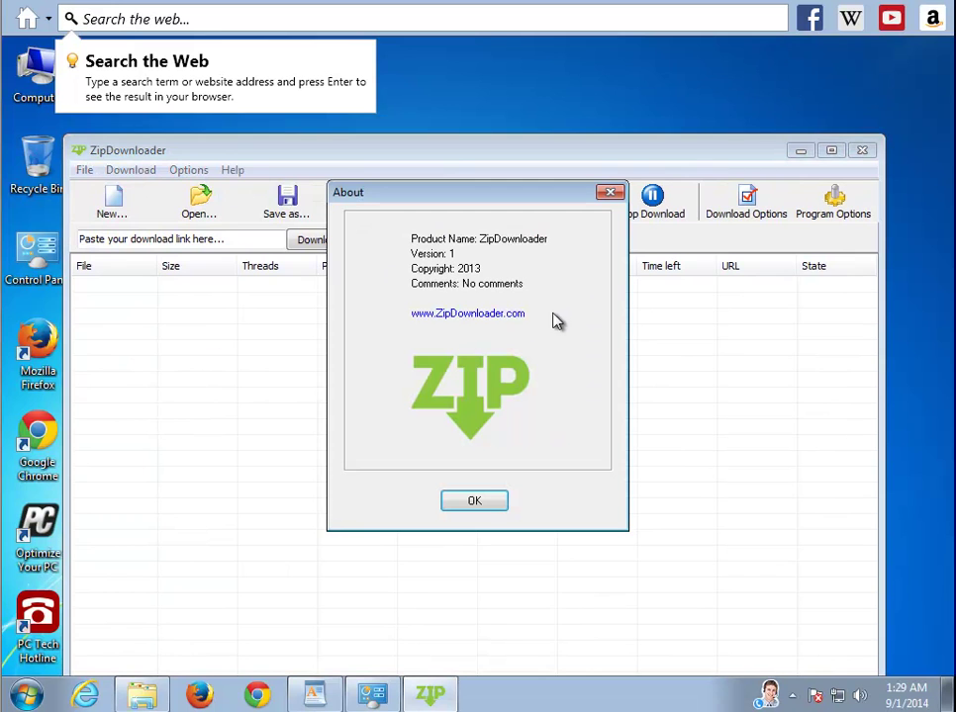
Open the How to.rtf document and read through its uninstaller advice, the listed removal steps and both notes.
right_click(370, 698)
click(362, 660)
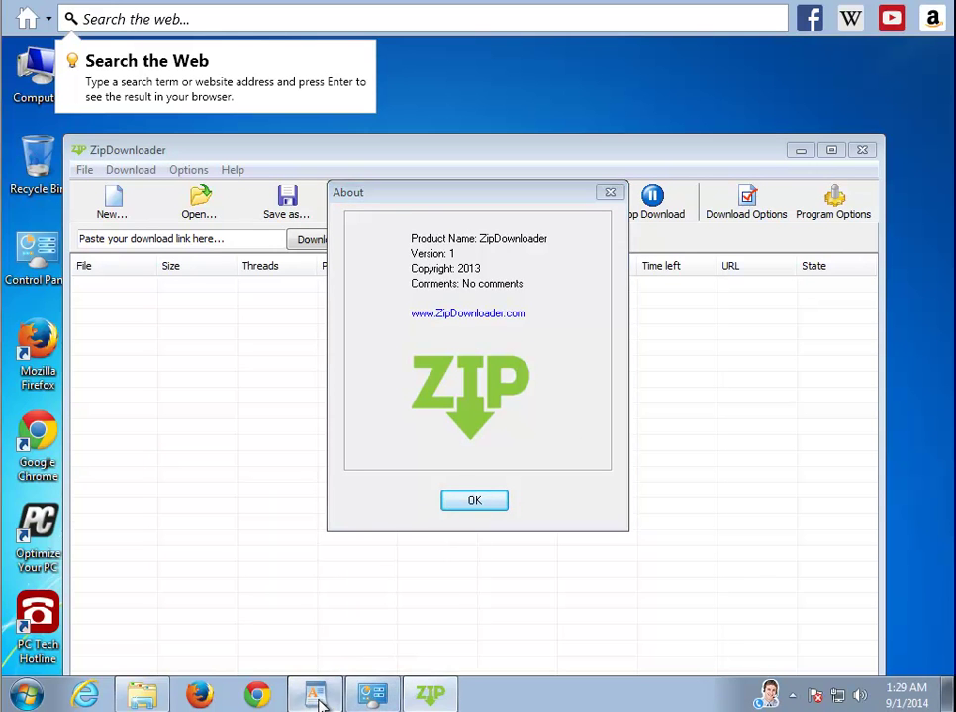
click(314, 698)
drag(657, 344, 141, 272)
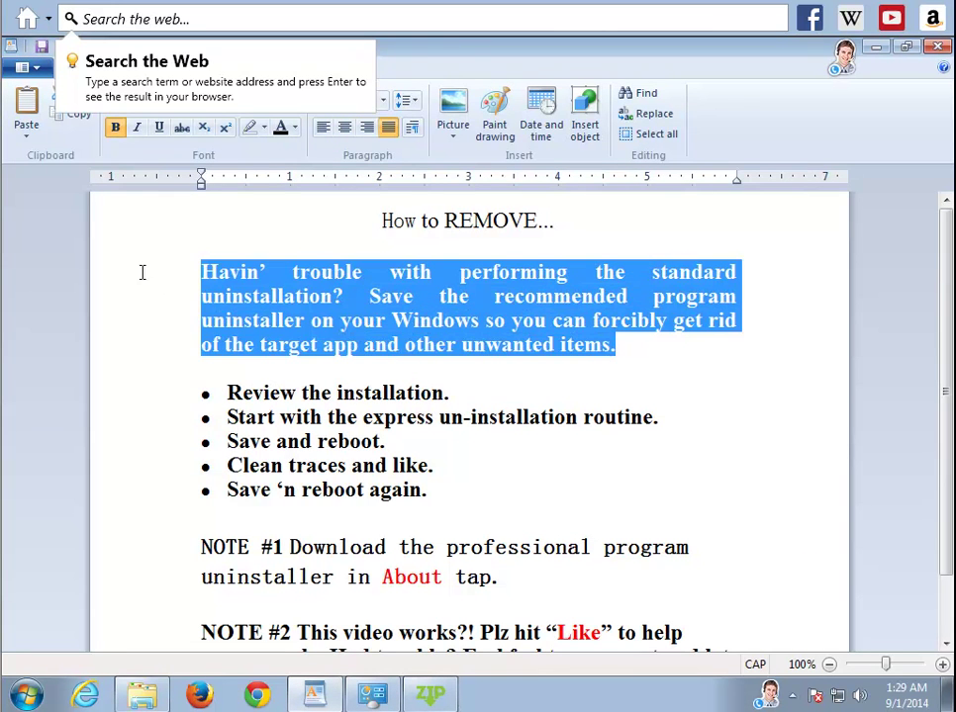
drag(428, 490, 145, 406)
scroll(671, 630, down, 1)
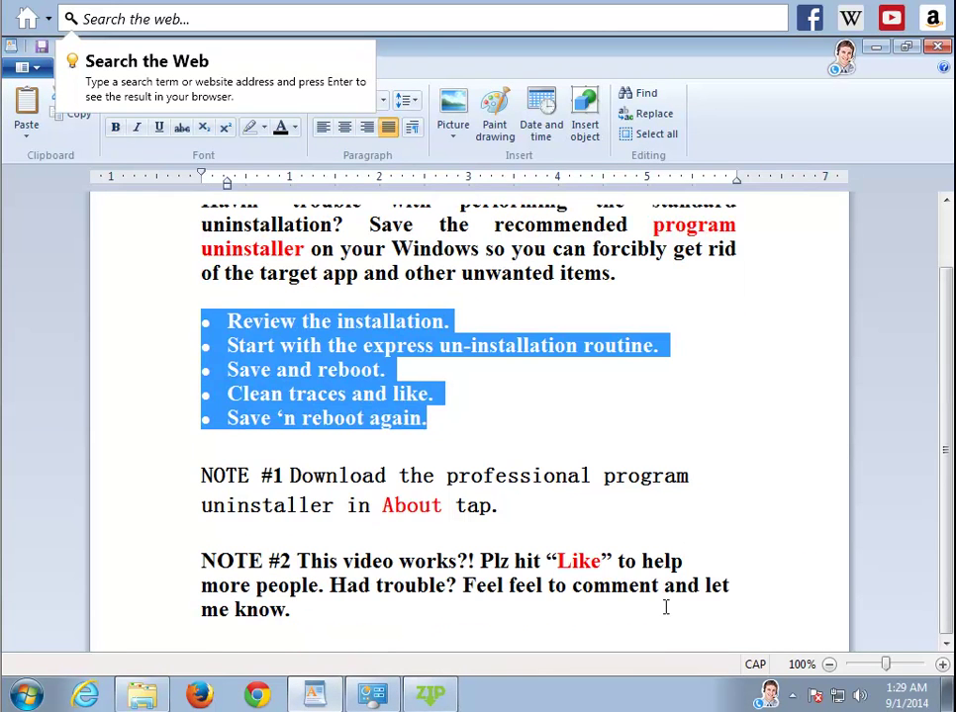
drag(458, 598, 173, 491)
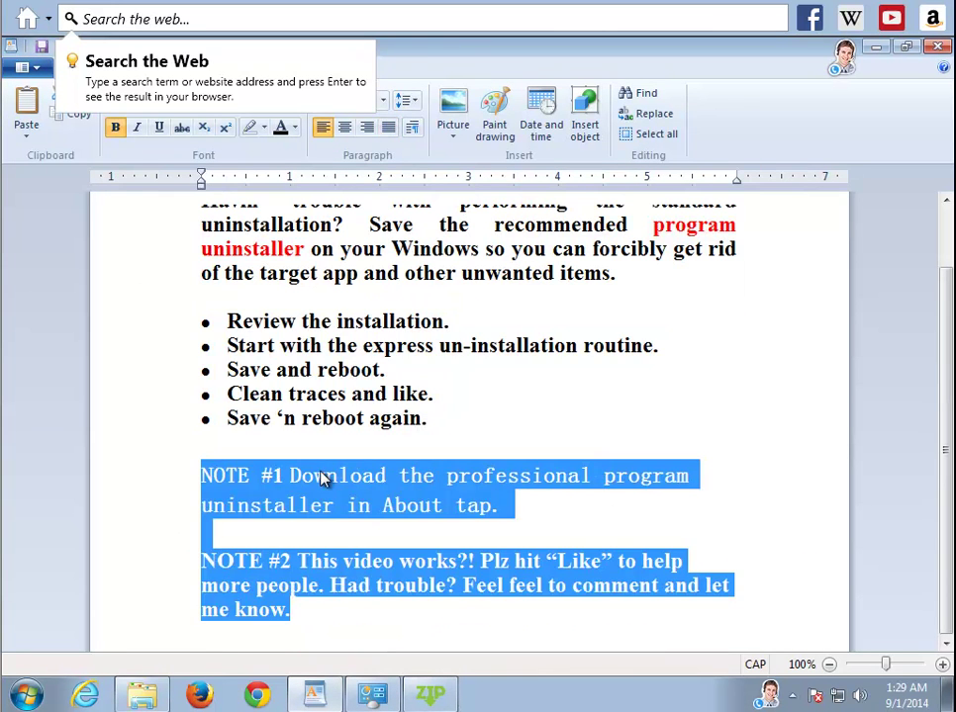
click(325, 476)
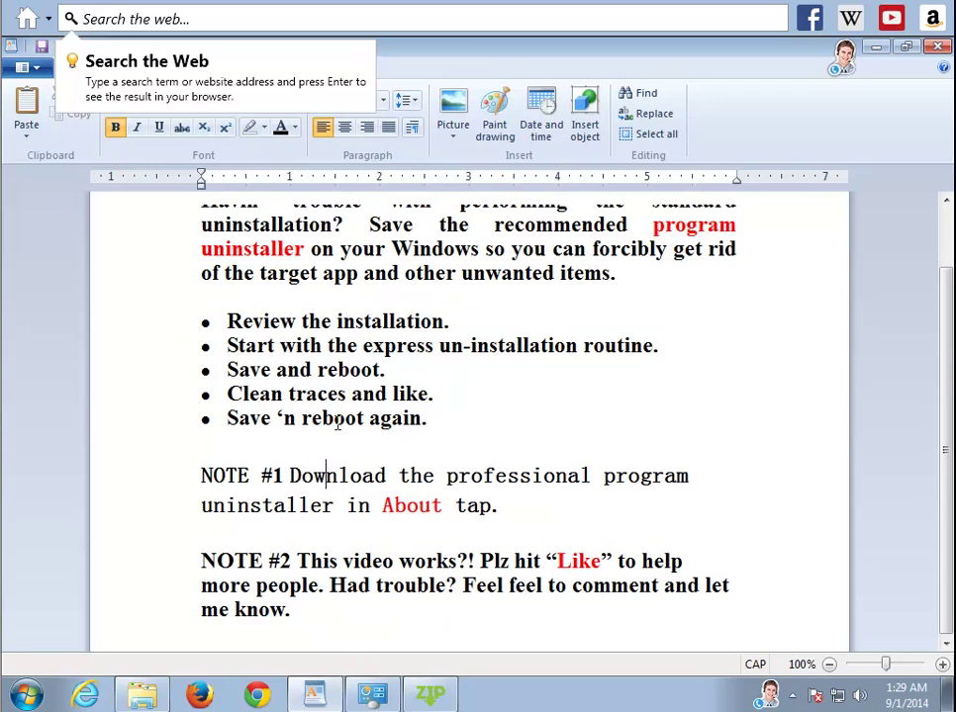
double_click(689, 57)
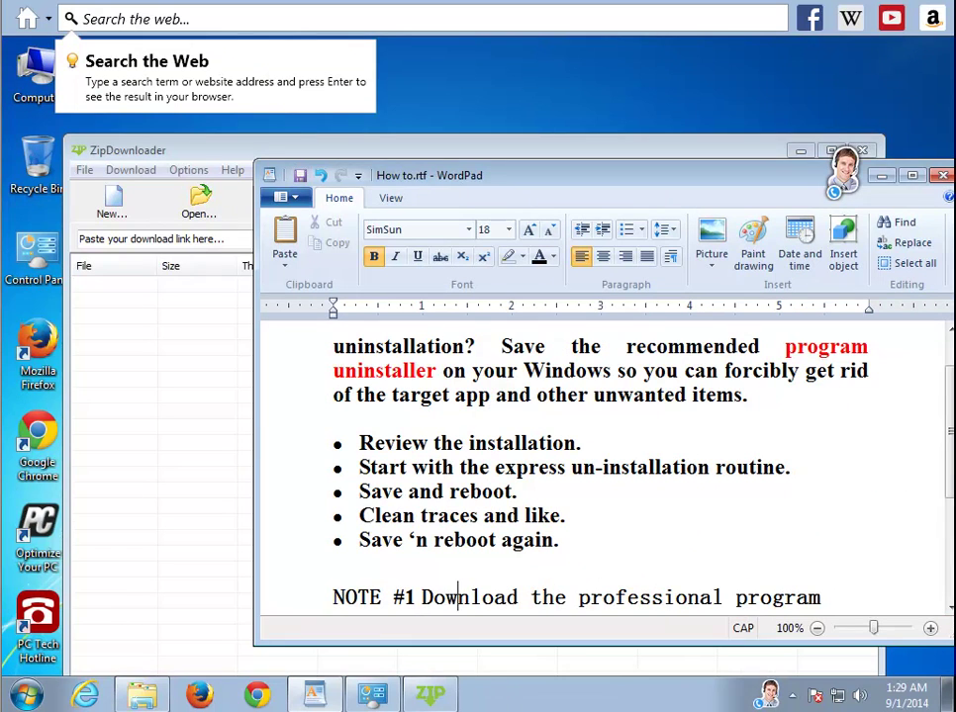
Start Task Manager and end the first BlitzMediaPlayer process and air4F17.exe in the process list.
right_click(550, 704)
click(564, 633)
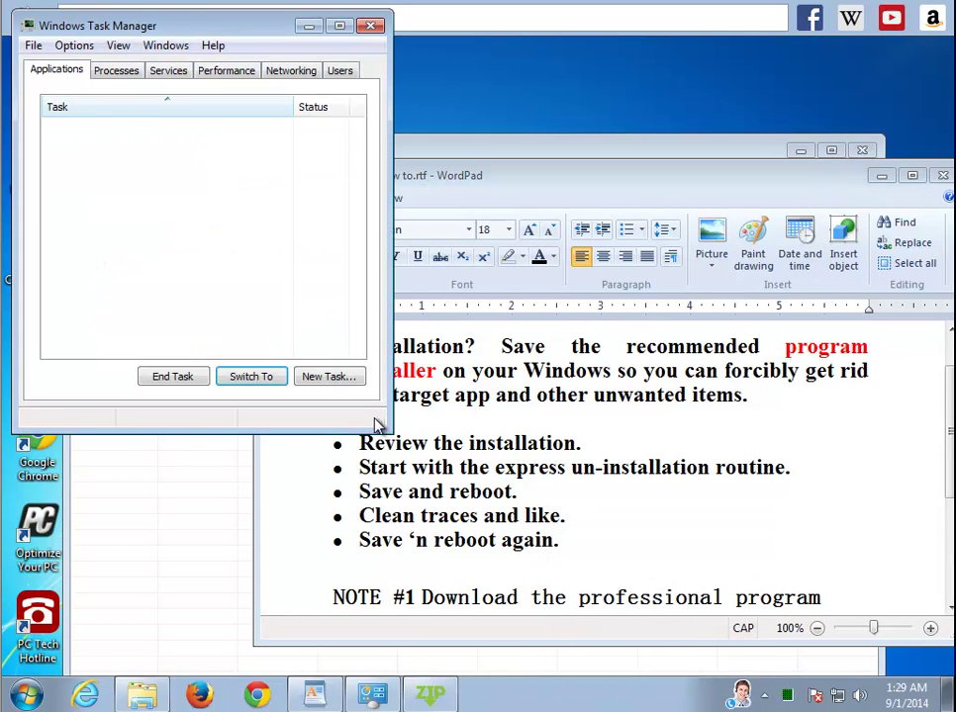
click(111, 72)
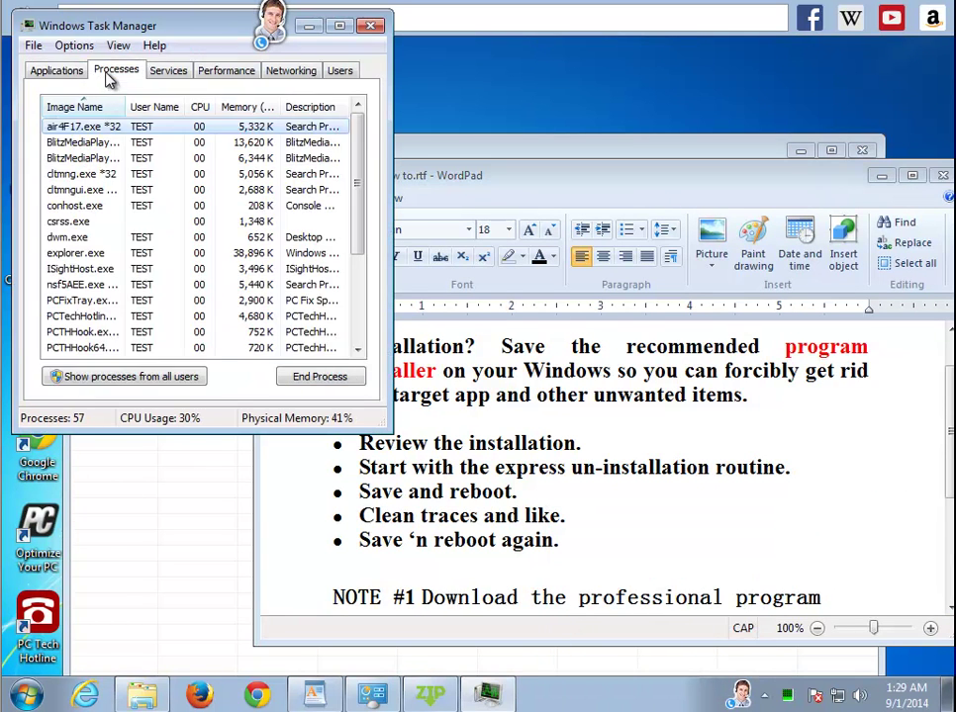
click(87, 143)
key(Delete)
key(Return)
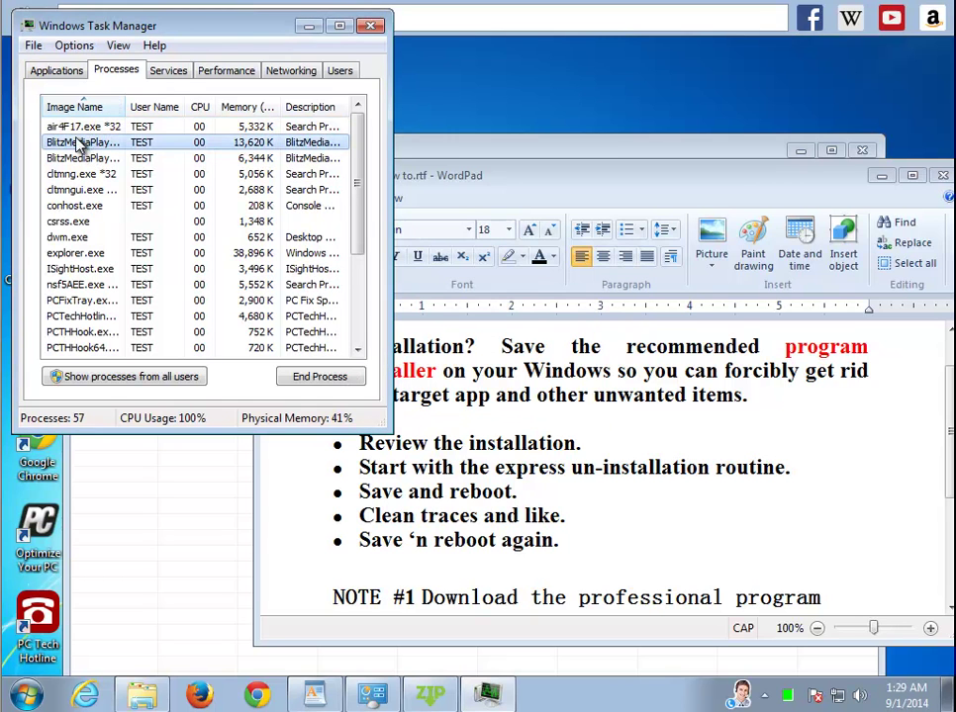
click(77, 127)
key(Delete)
key(Return)
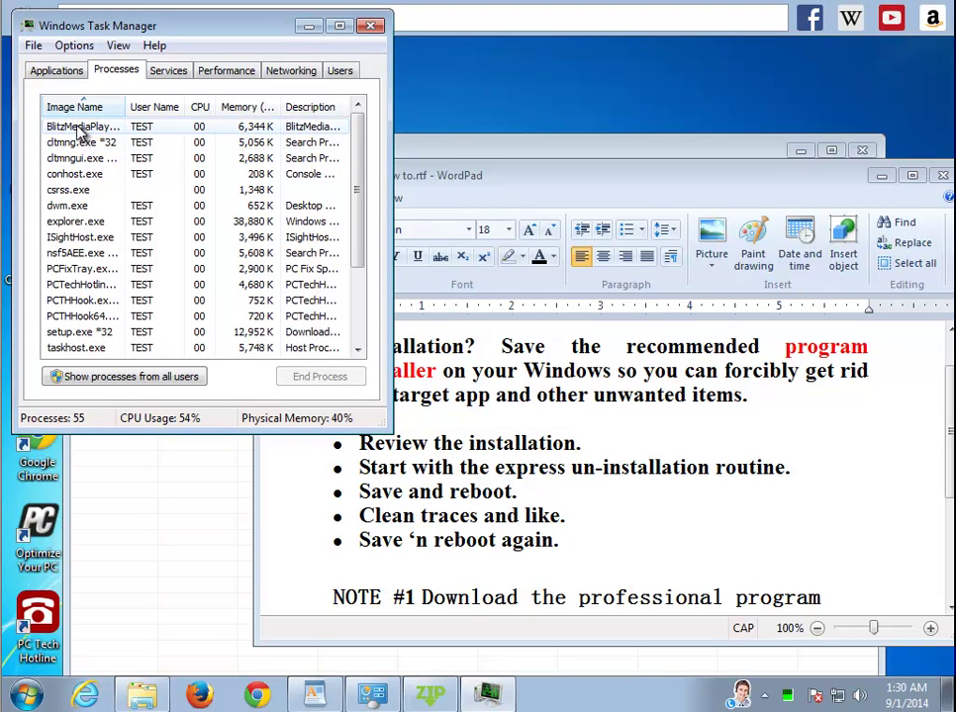
End the cltmng.exe process and the remaining BlitzMediaPlayer process.
click(87, 142)
key(Delete)
key(Return)
click(89, 127)
key(Delete)
key(Return)
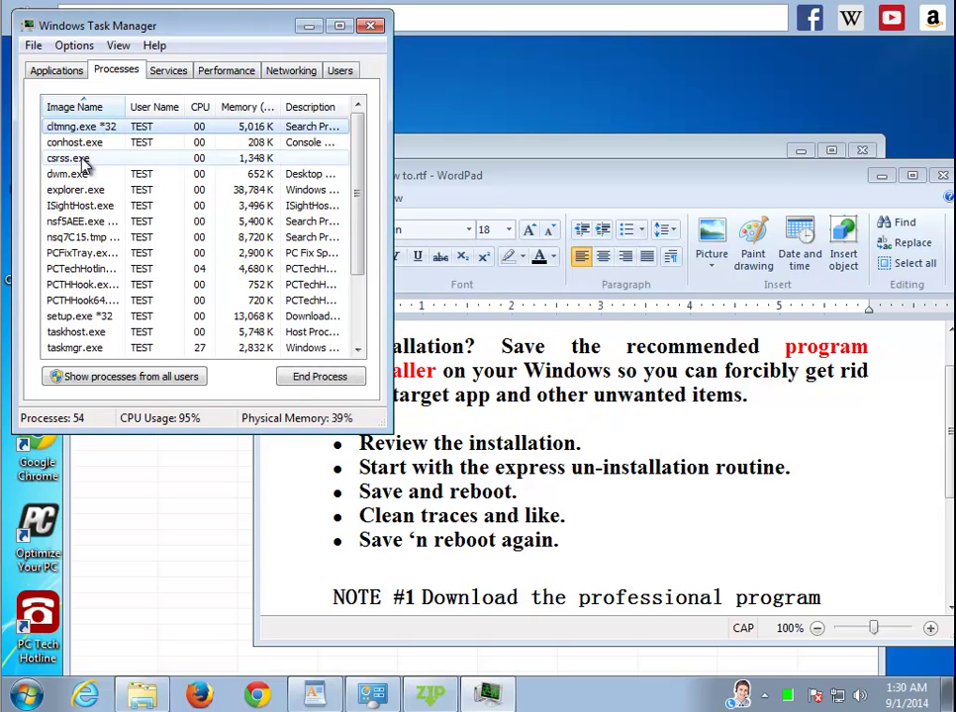
End the PCFixTray.exe process and the nsq7C15.tmp process above it.
click(87, 239)
key(Delete)
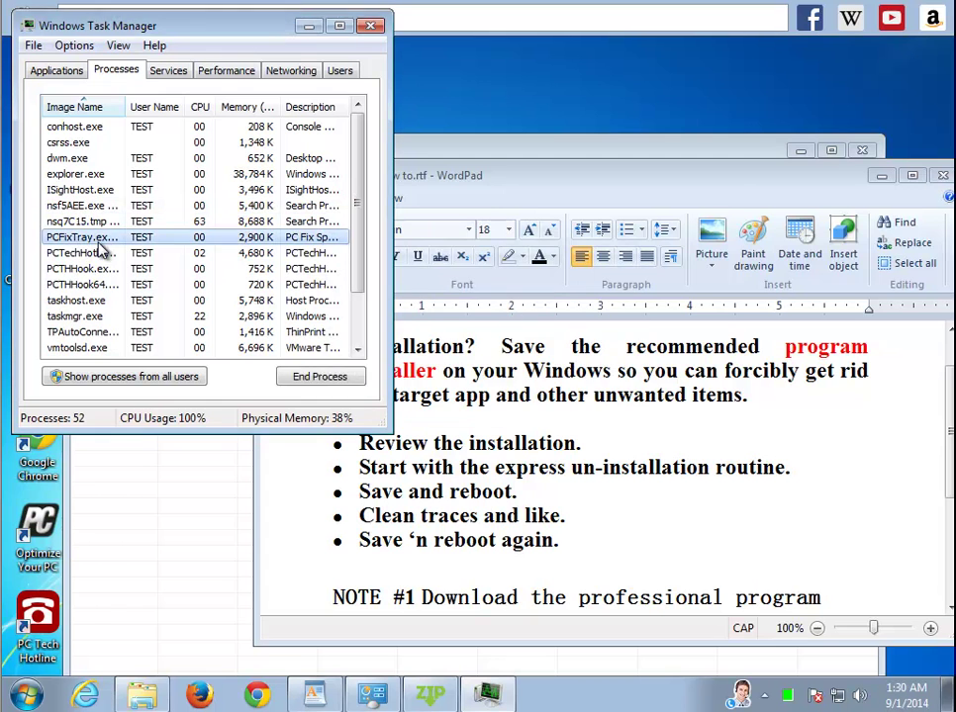
key(Return)
key(Up)
key(Delete)
key(Return)
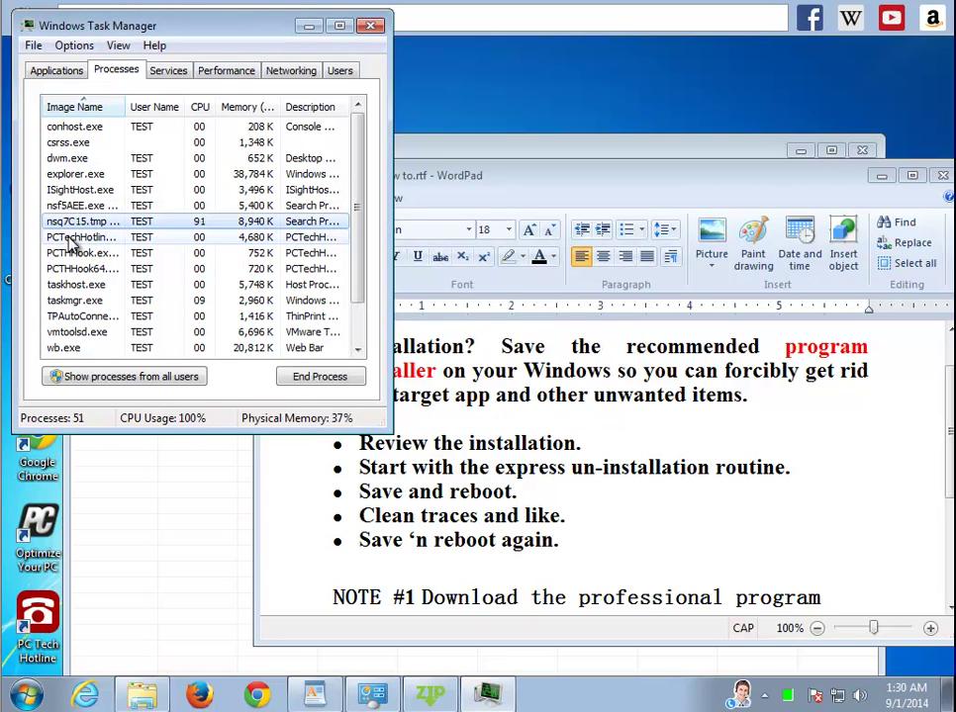
End the PCTechHotline, PCTHHook, nsf5AEE.exe and ISightHost.exe processes.
click(70, 238)
key(Delete)
key(Return)
key(Delete)
key(Return)
click(64, 205)
key(Delete)
key(Return)
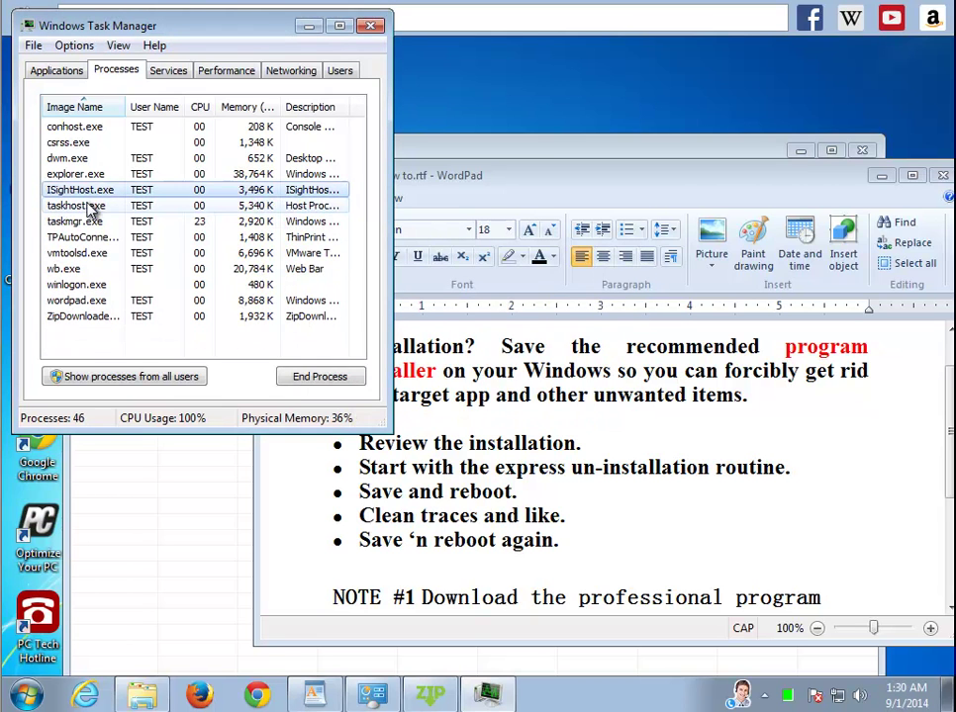
key(Delete)
key(Return)
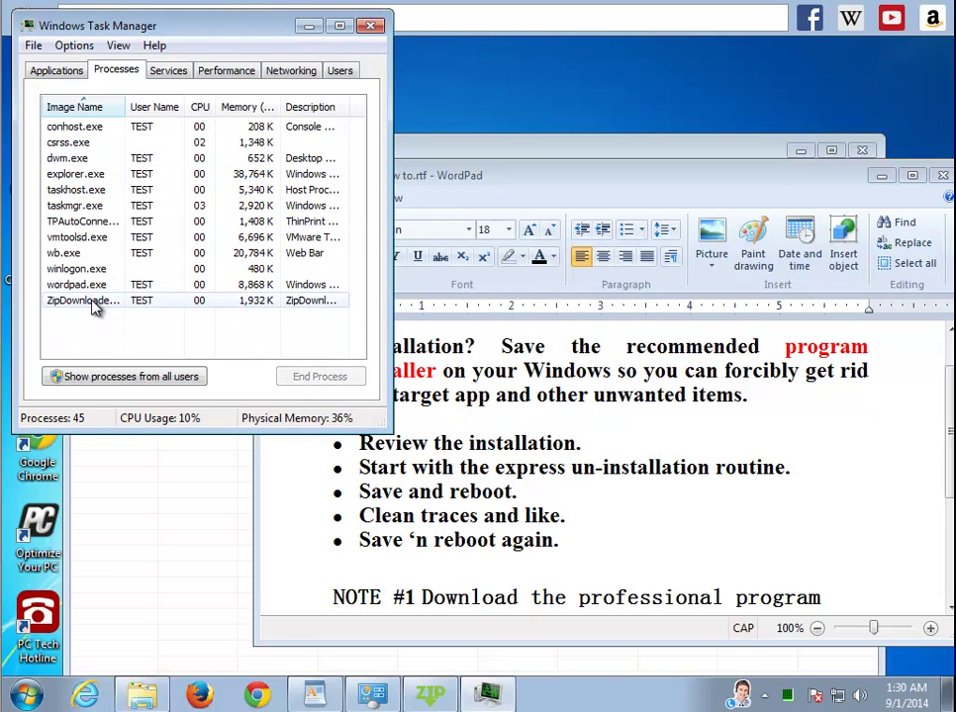
End the ZipDownloader and wb.exe processes and minimize Task Manager.
click(89, 301)
key(Delete)
key(Return)
click(87, 254)
key(Delete)
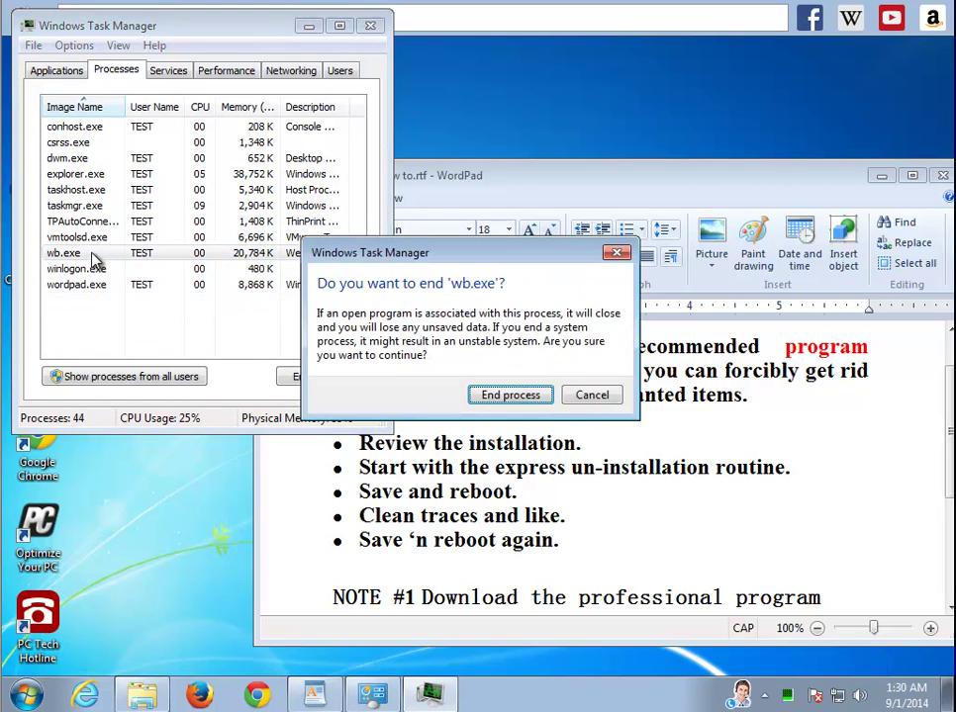
key(Return)
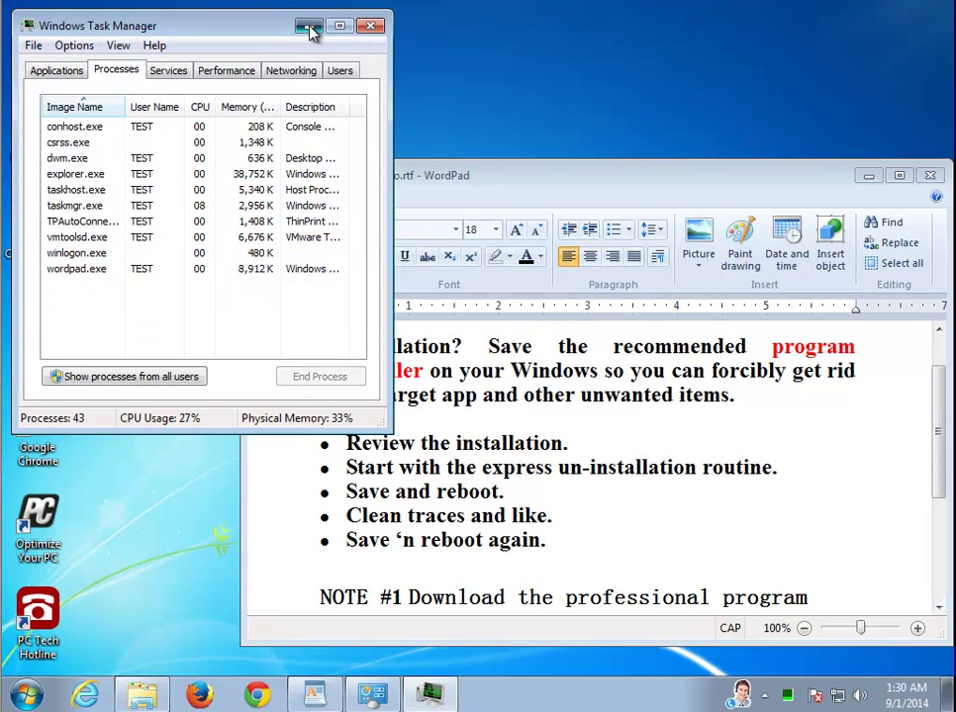
click(309, 27)
Maximize the How to.rtf document, look over the removal instructions once more and close it.
double_click(742, 179)
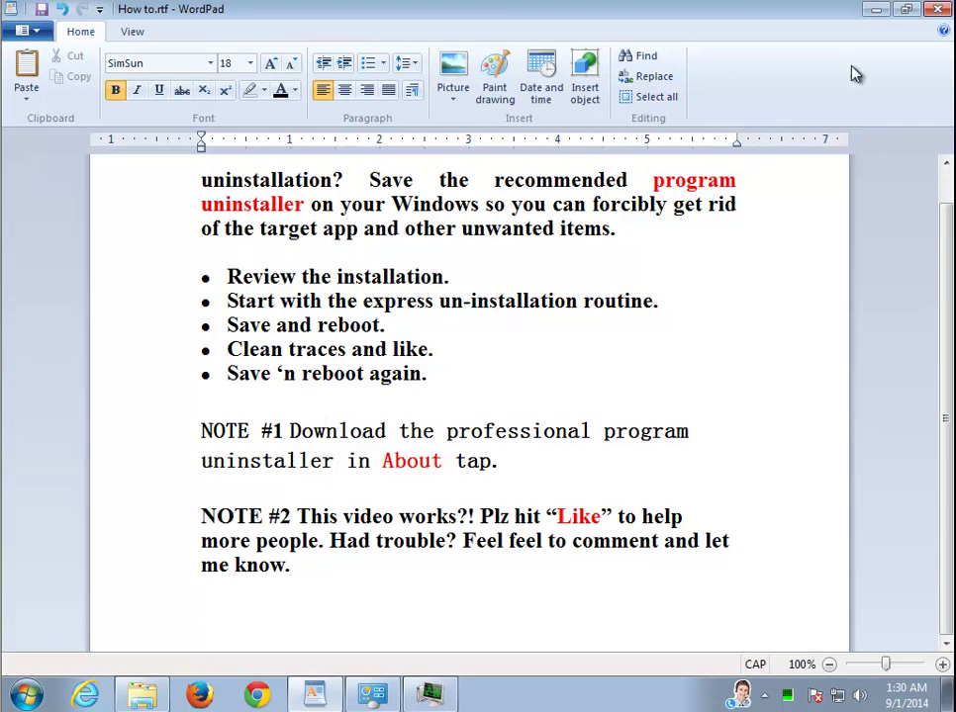
scroll(752, 401, up, 2)
scroll(540, 319, down, 1)
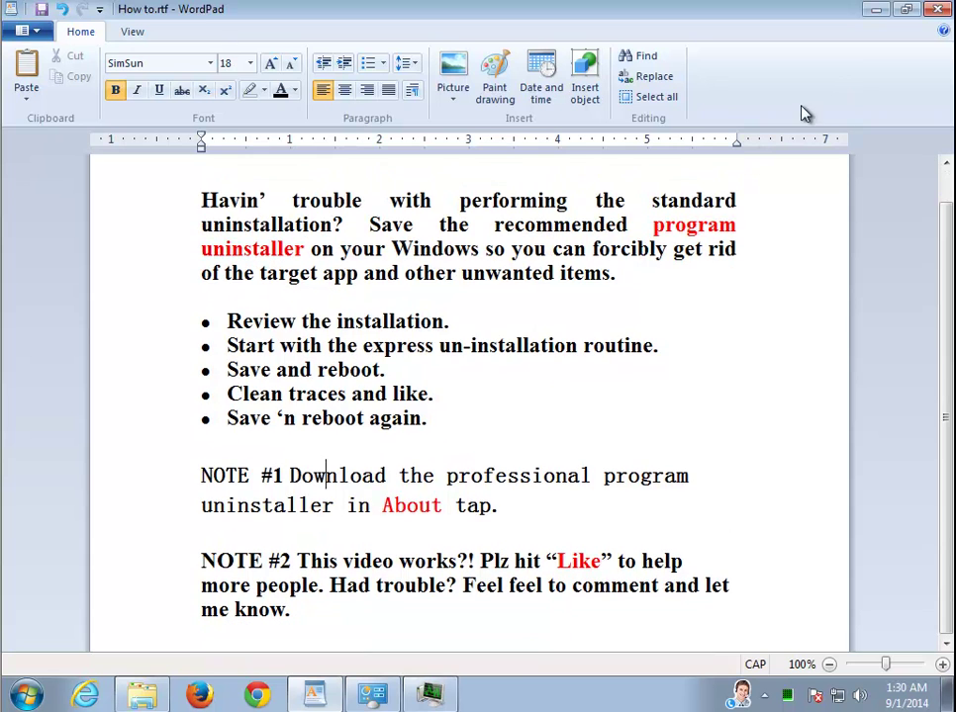
click(938, 10)
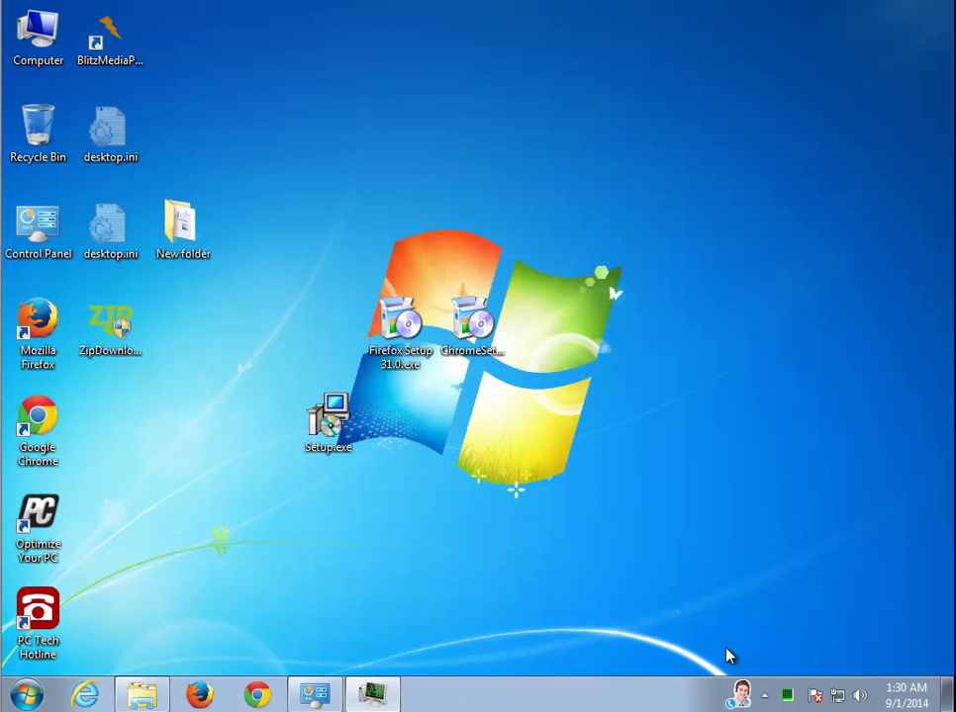
right_click(743, 698)
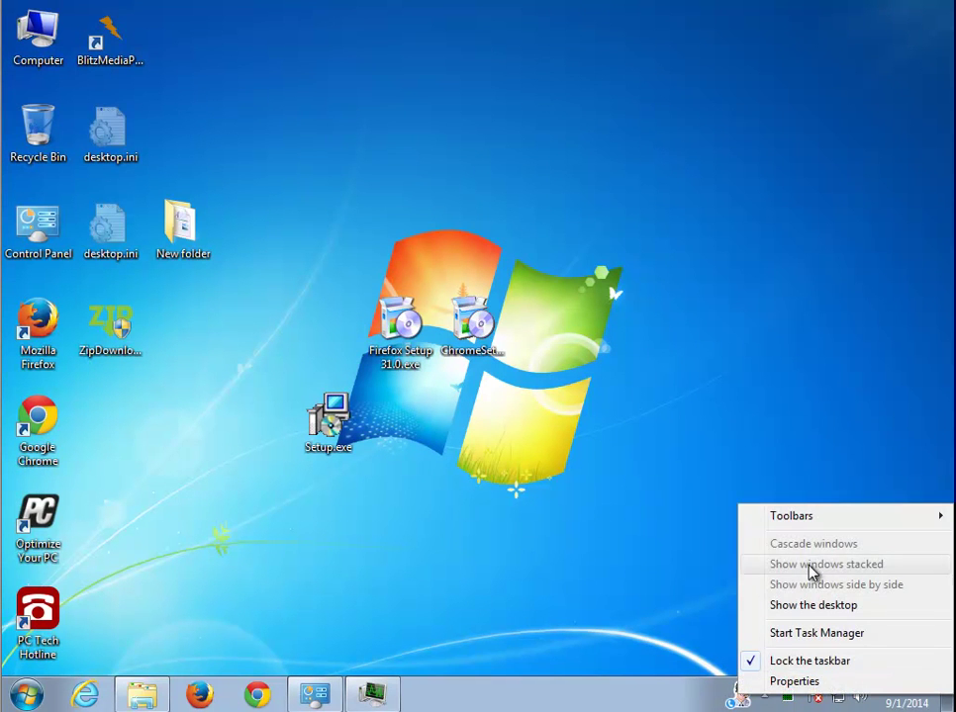
mouse_move(817, 522)
key(Escape)
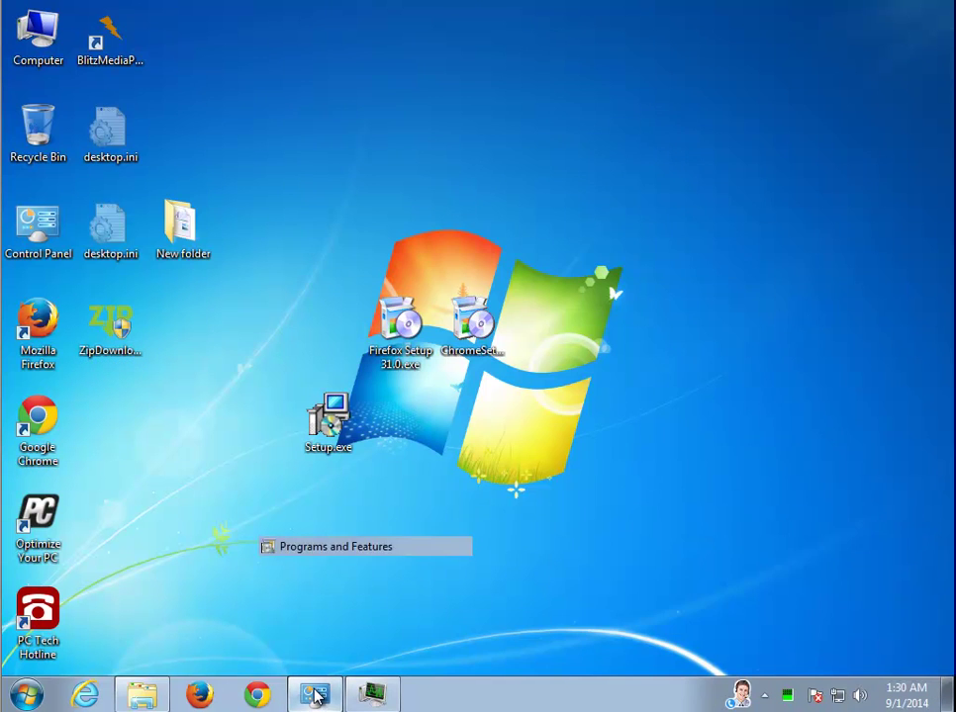
Bring up Programs and Features, and open ZipDownloader's installation folder through its shortcut properties.
click(315, 696)
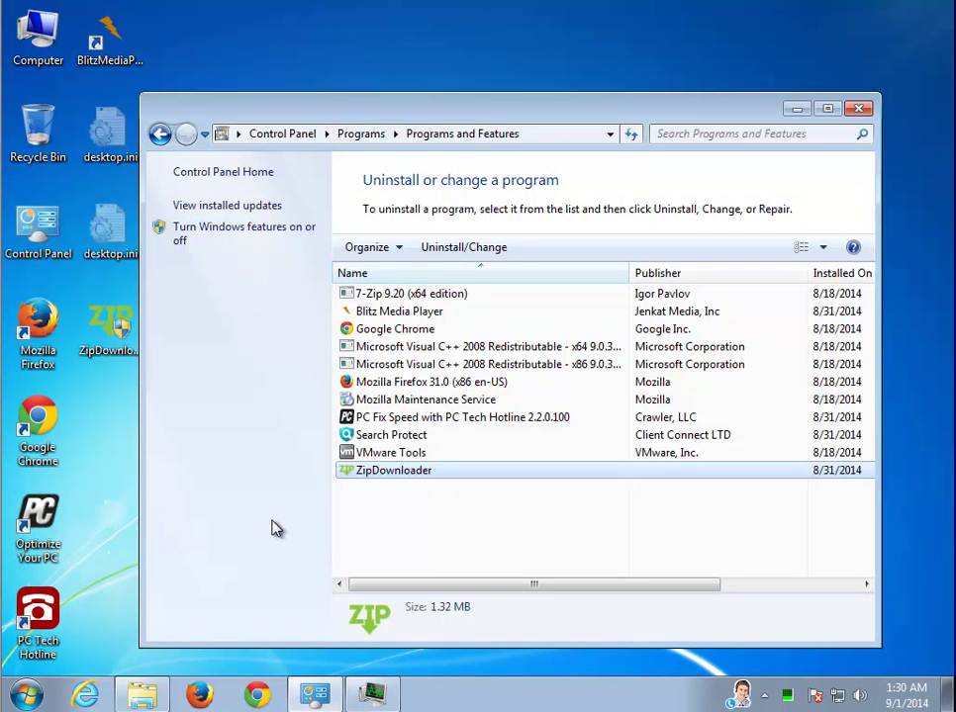
click(106, 321)
click(25, 695)
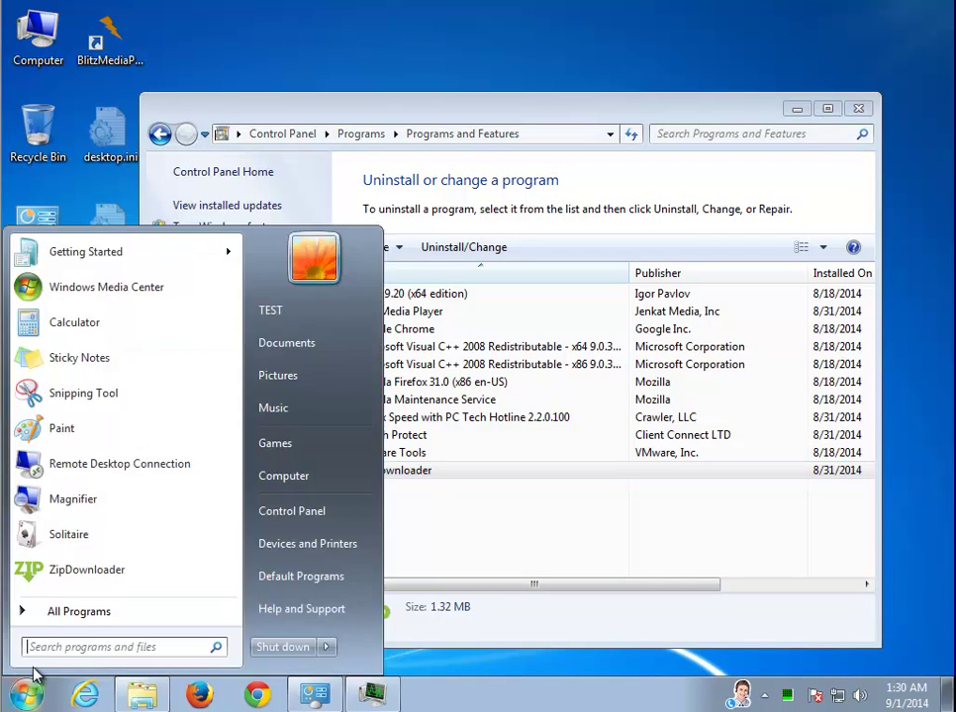
right_click(72, 571)
click(116, 557)
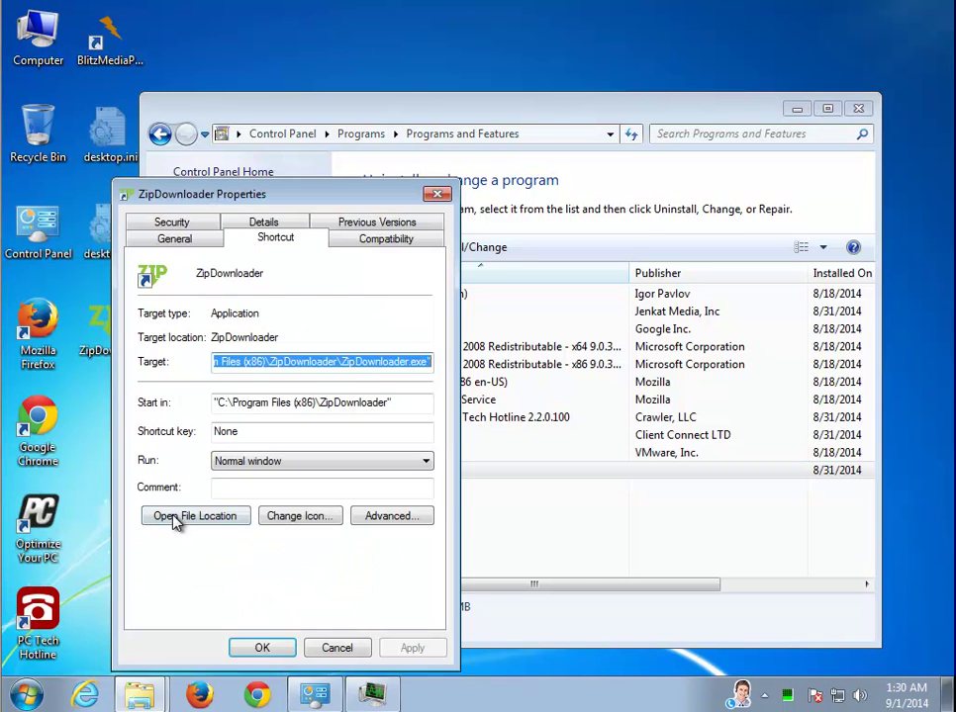
click(219, 523)
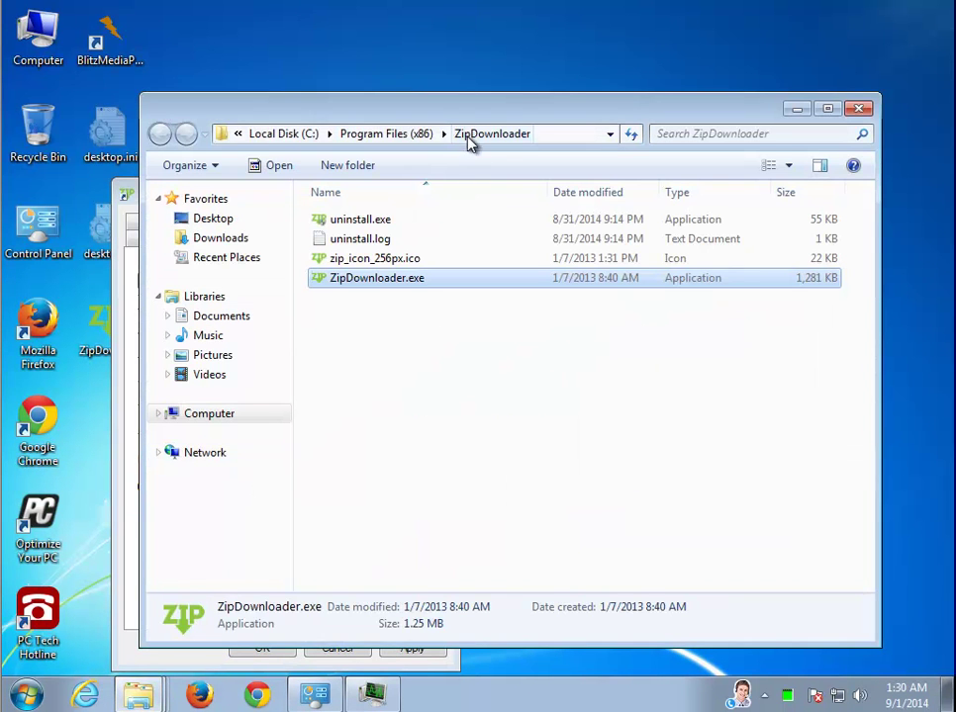
Copy the folder name ZipDownloader from the folder's path.
click(548, 134)
click(470, 134)
drag(390, 134, 348, 135)
right_click(359, 142)
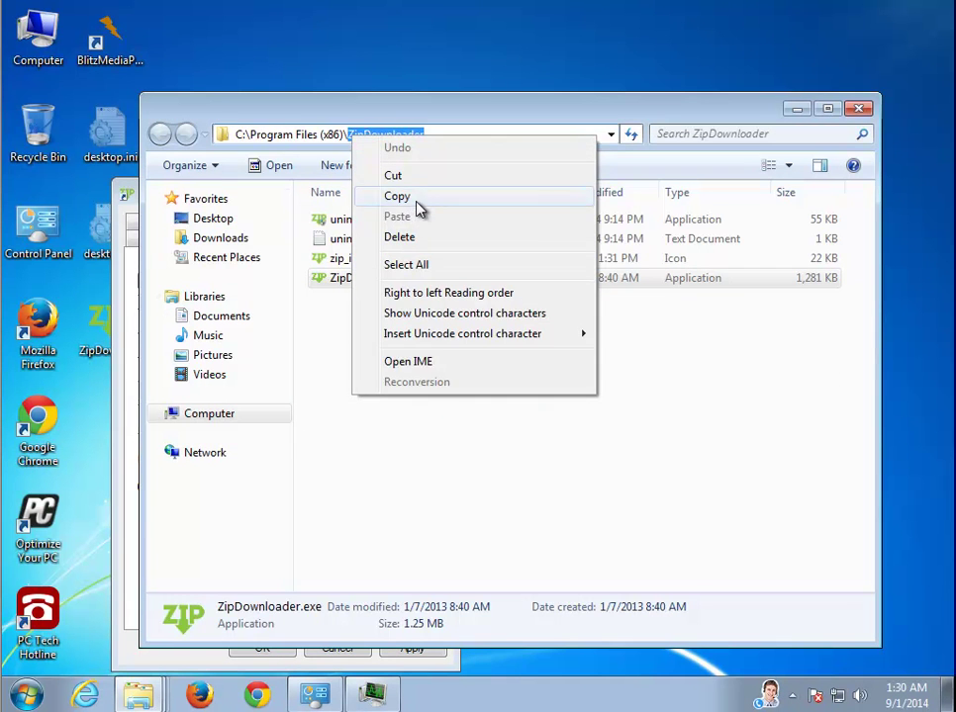
click(414, 198)
key(Escape)
Set the folder options to show hidden files, folders, and drives, and accept the settings.
click(217, 170)
click(252, 348)
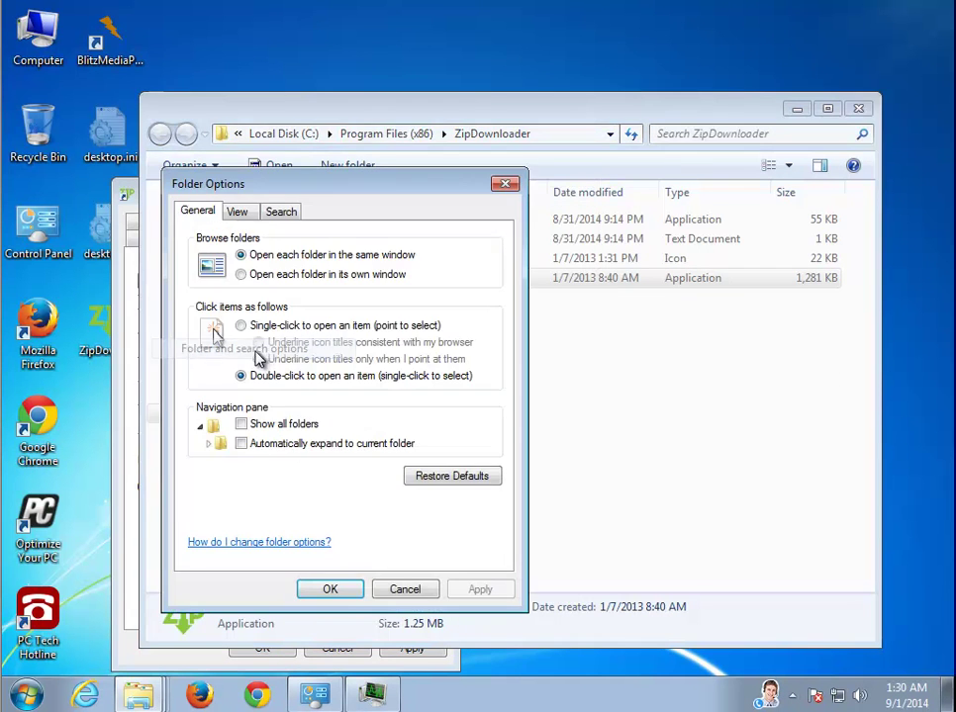
click(238, 212)
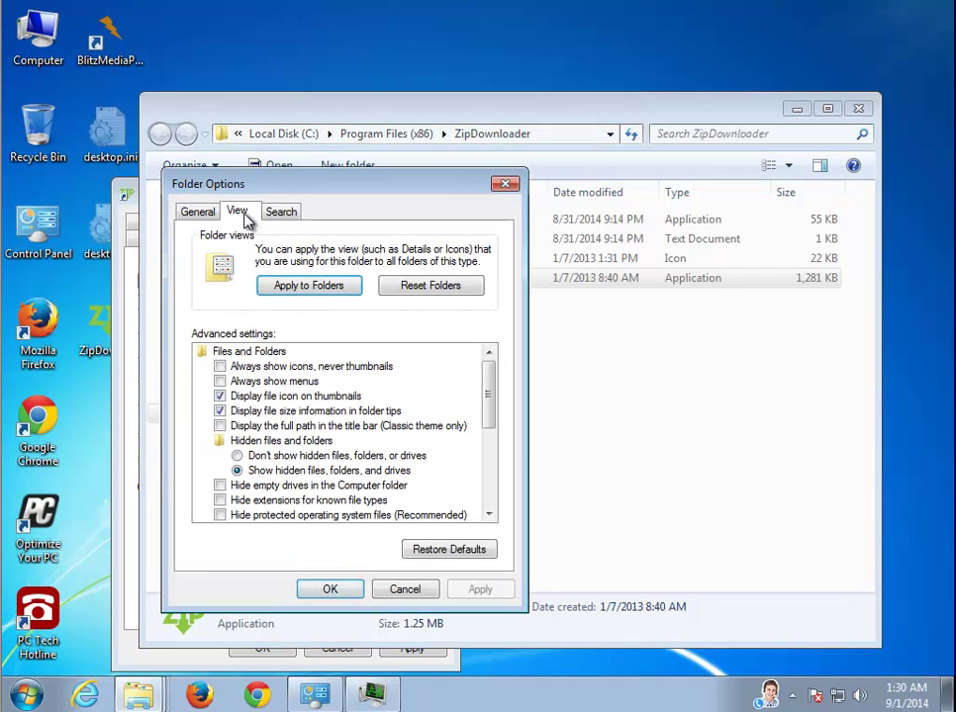
click(283, 471)
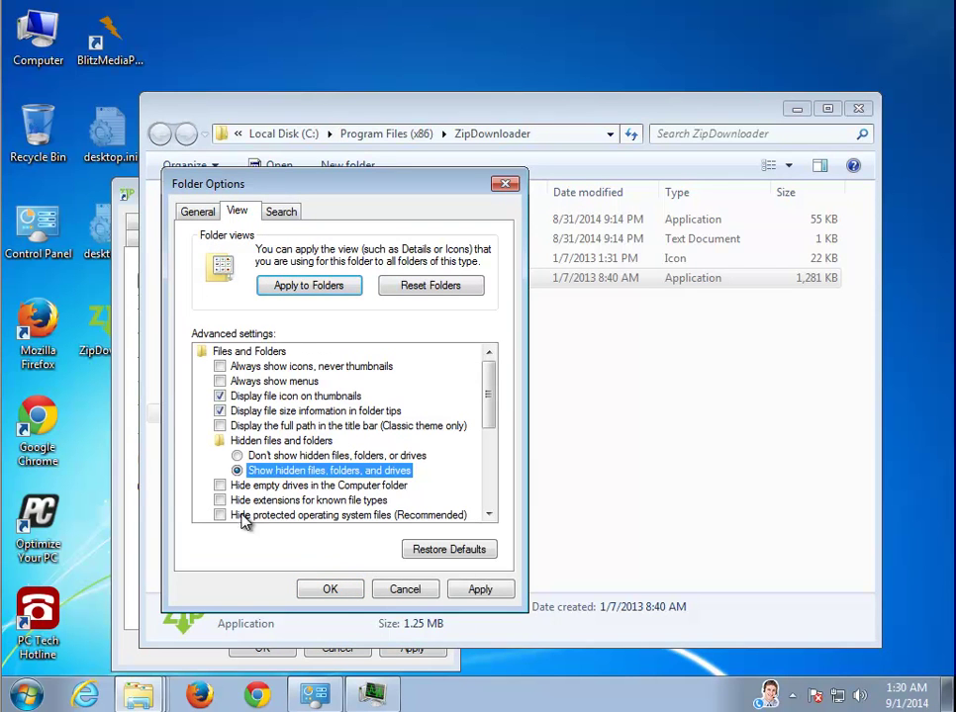
click(318, 587)
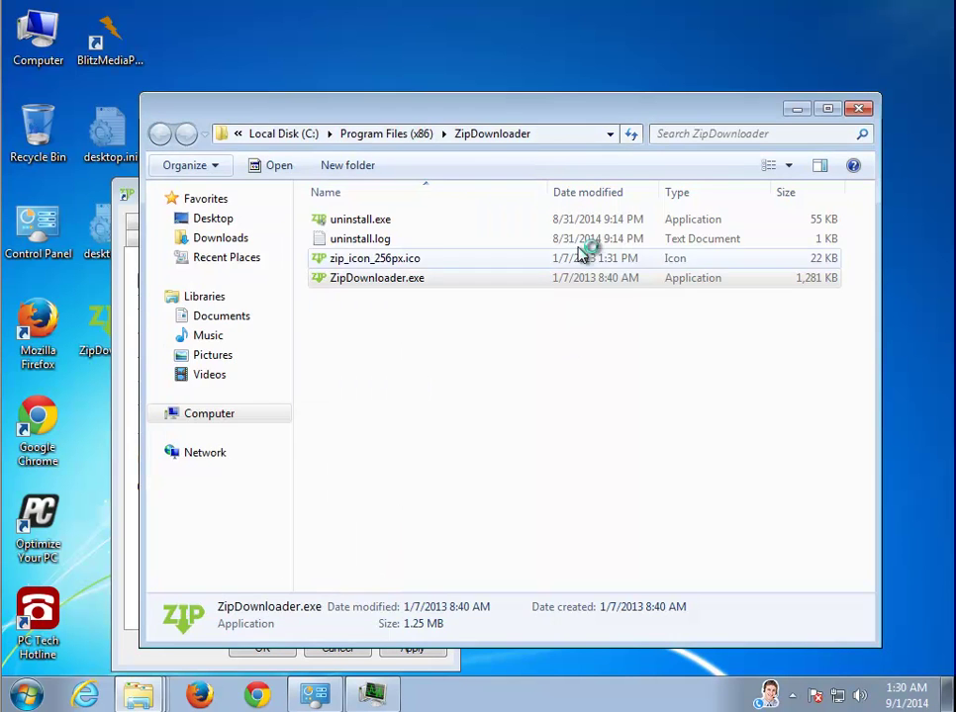
Search the whole computer for the copied name ZipDownloader.
click(223, 422)
right_click(681, 137)
click(701, 188)
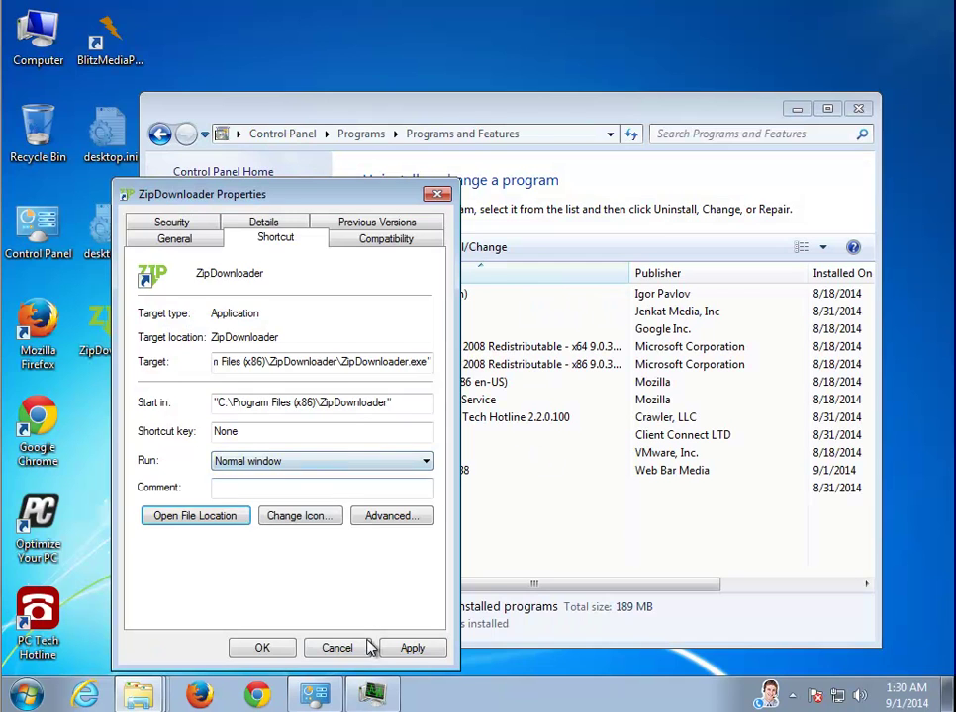
Cancel the shortcut properties and start uninstalling ZipDownloader from the installed programs, checking the running processes in Task Manager.
click(355, 644)
click(388, 493)
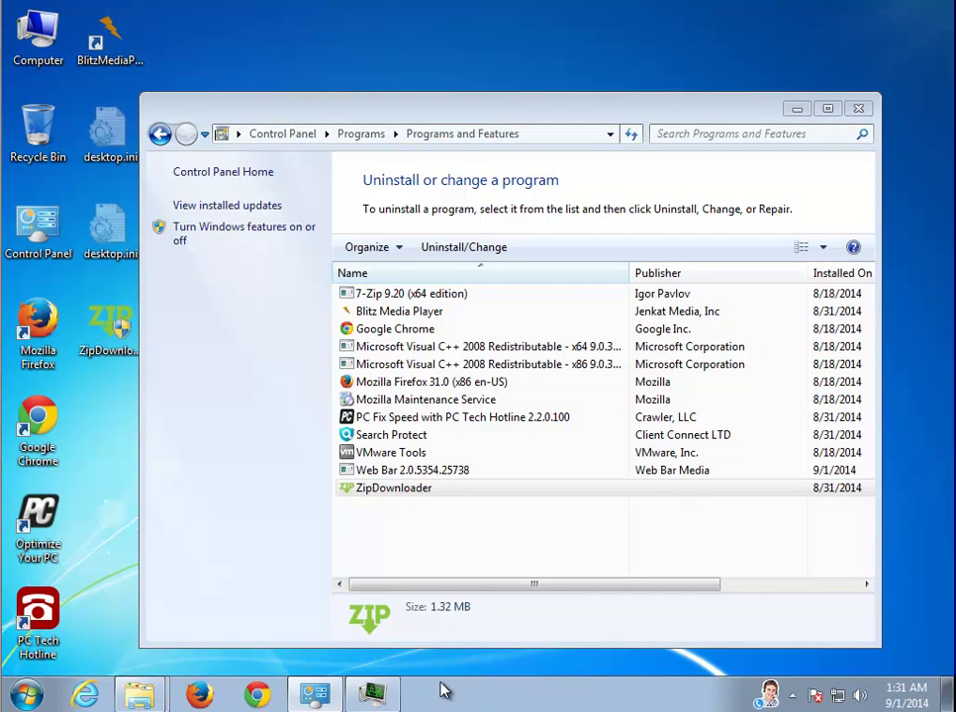
click(385, 697)
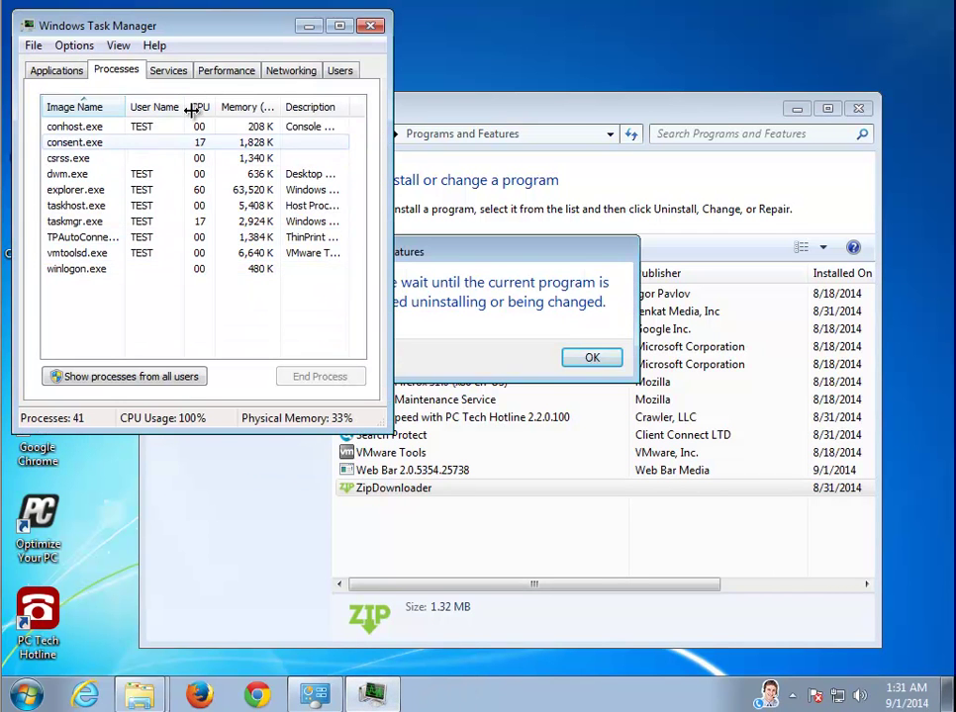
click(309, 25)
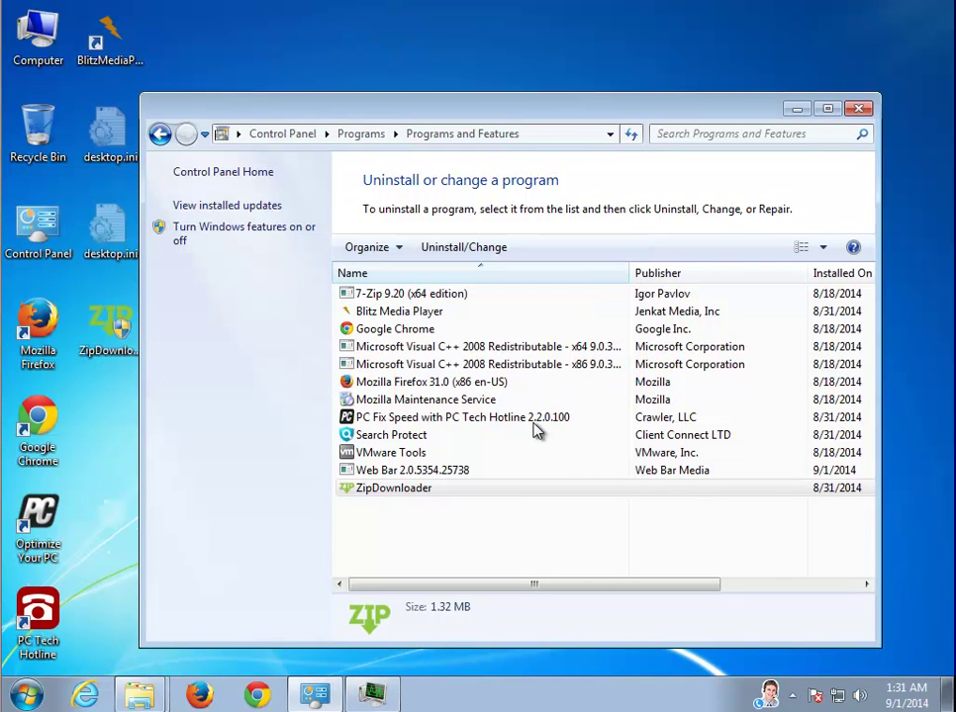
Show the details of the ZipDownloader uninstall, close the uninstaller and minimize Task Manager.
click(371, 694)
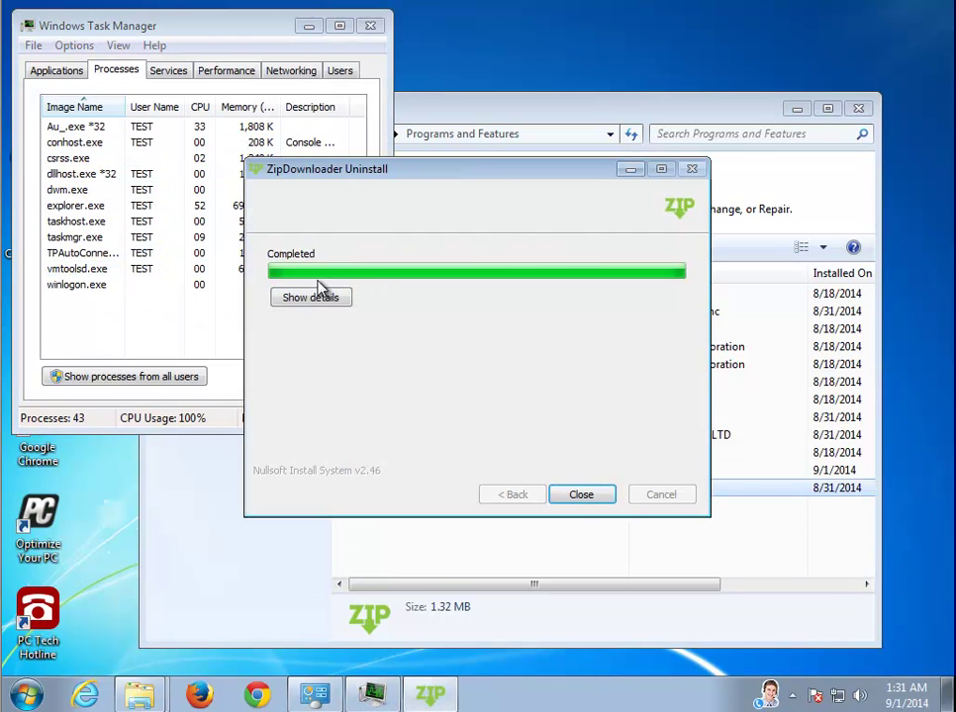
click(319, 297)
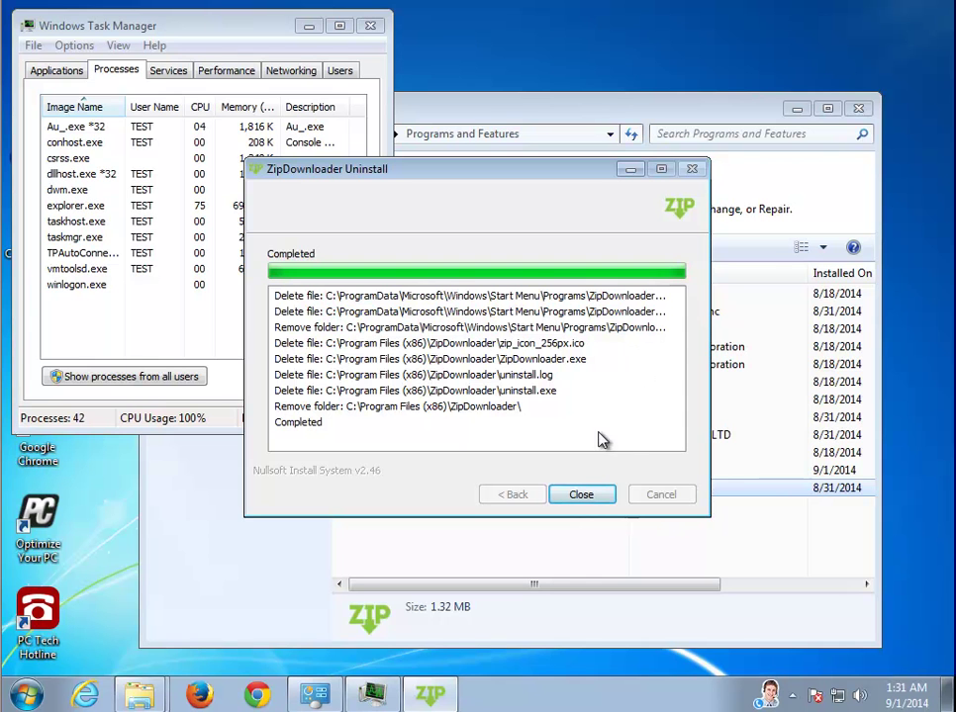
click(581, 494)
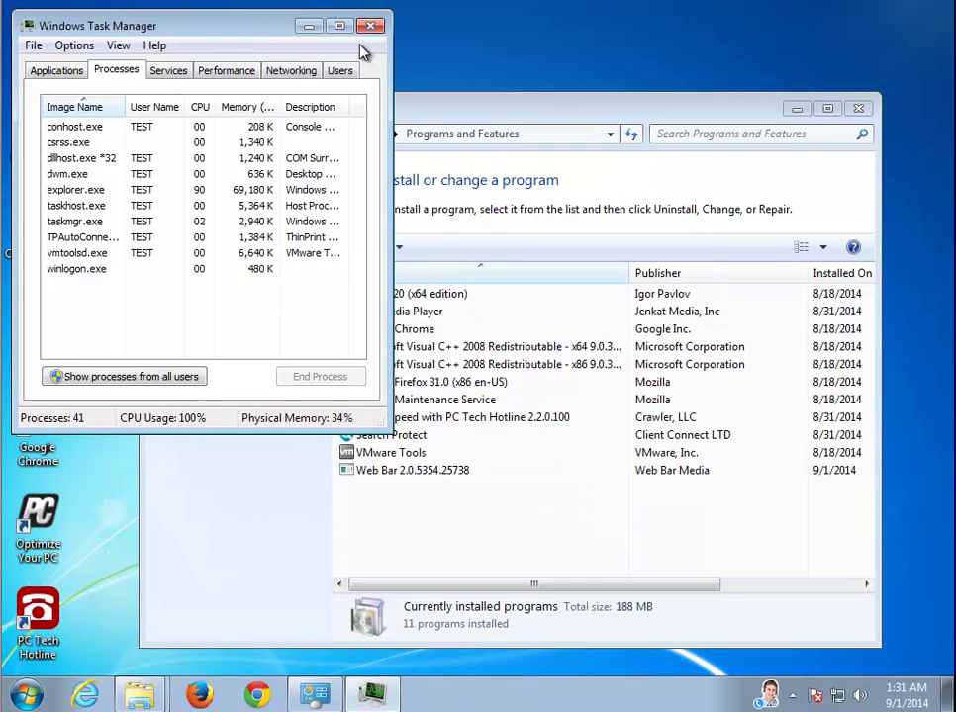
click(310, 28)
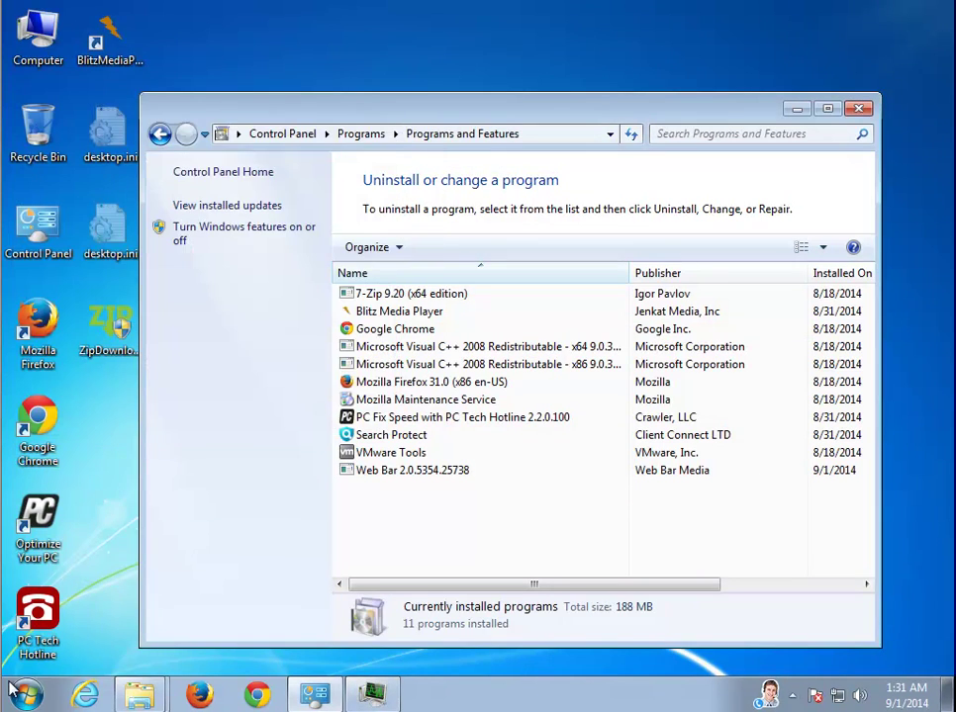
click(26, 696)
click(326, 647)
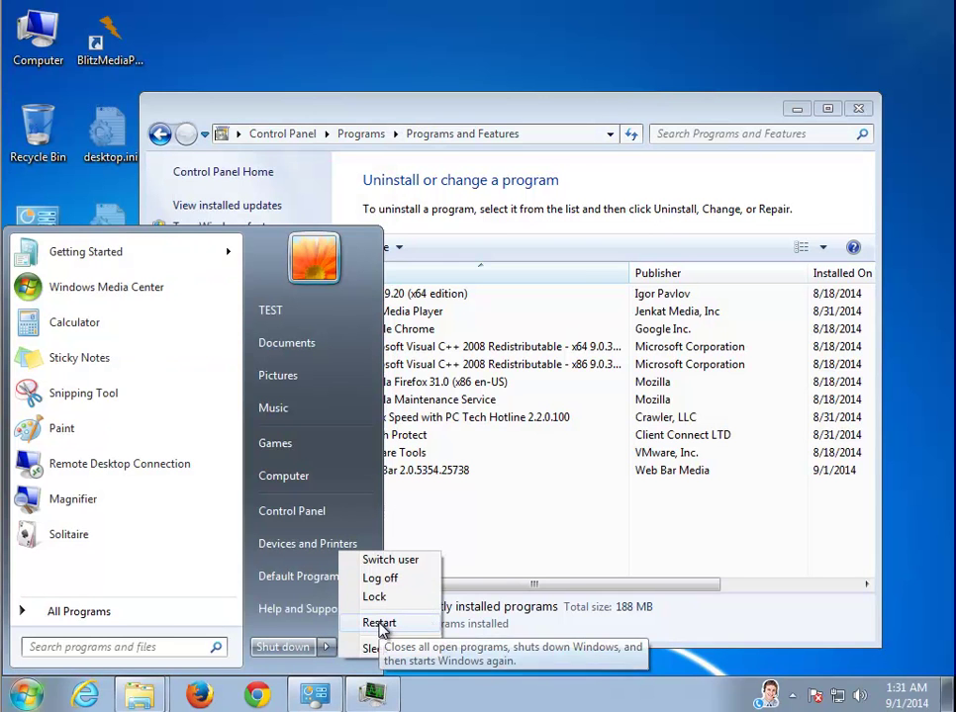
click(452, 693)
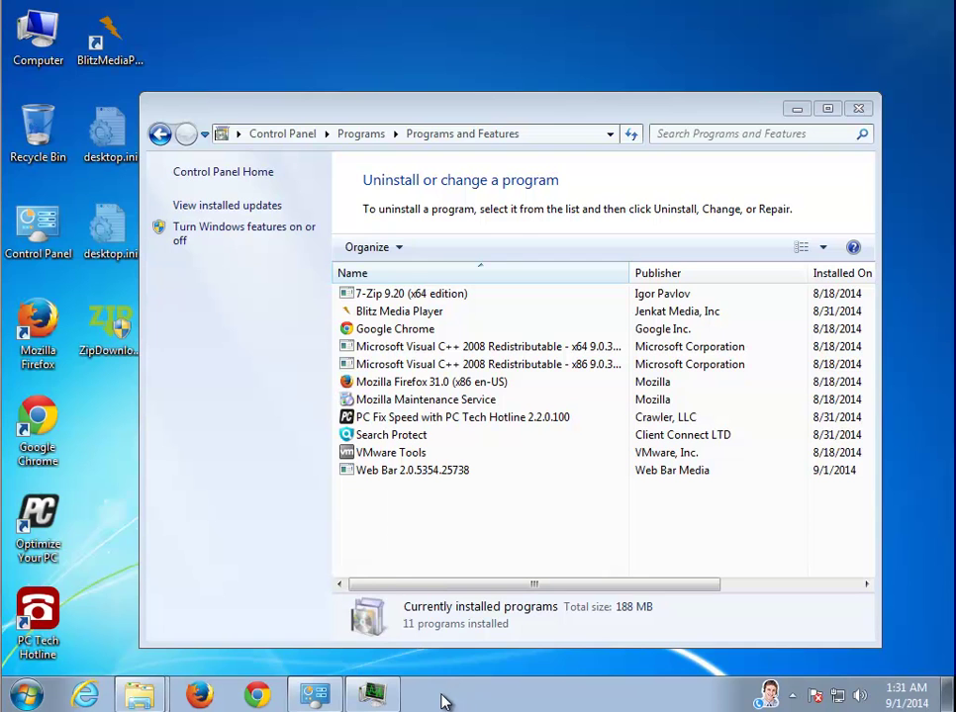
Run REGEDIT and allow the Registry Editor to make changes to the computer.
key(super+r)
text(REGEDIT)
key(Return)
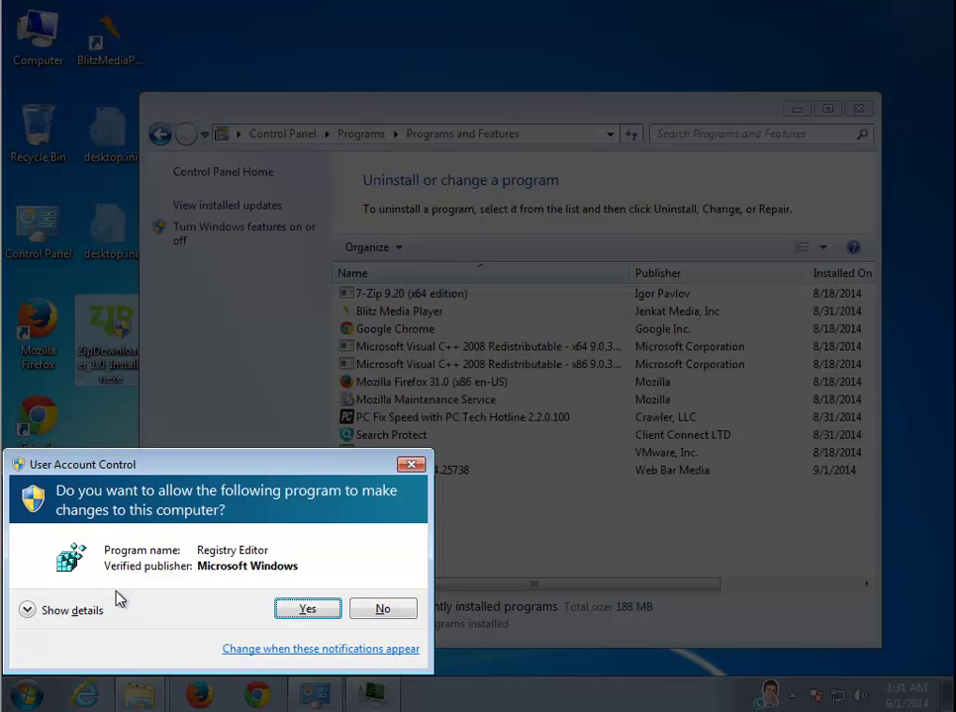
key(Return)
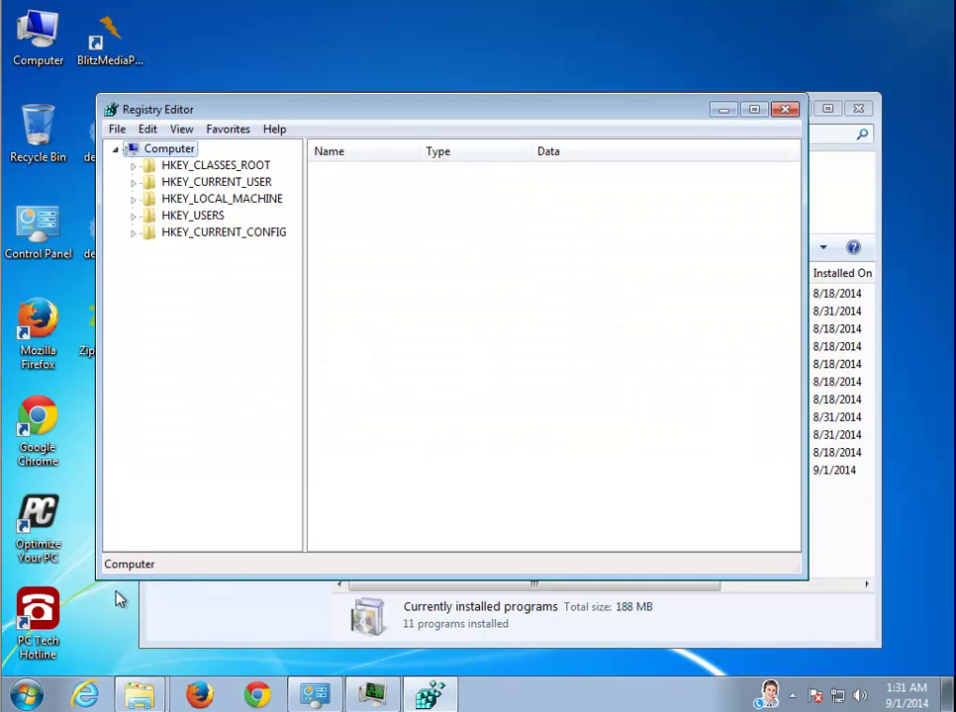
Search the registry's keys, values and data for ZIPDOWNLOADER.
key(ctrl+f)
text(ZIPDOWNLOADER)
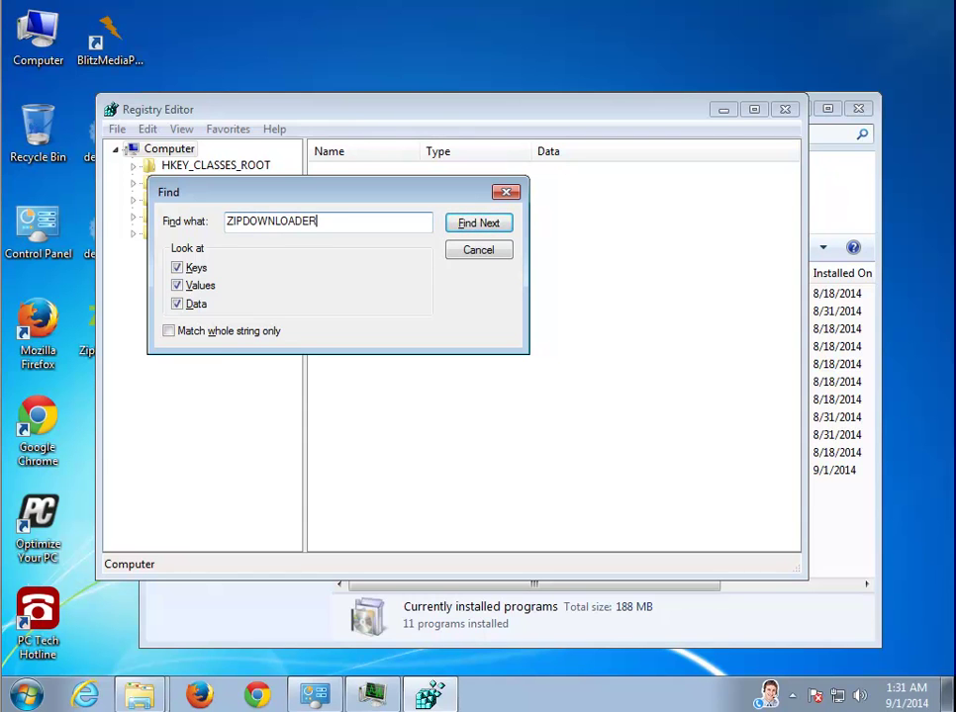
key(Return)
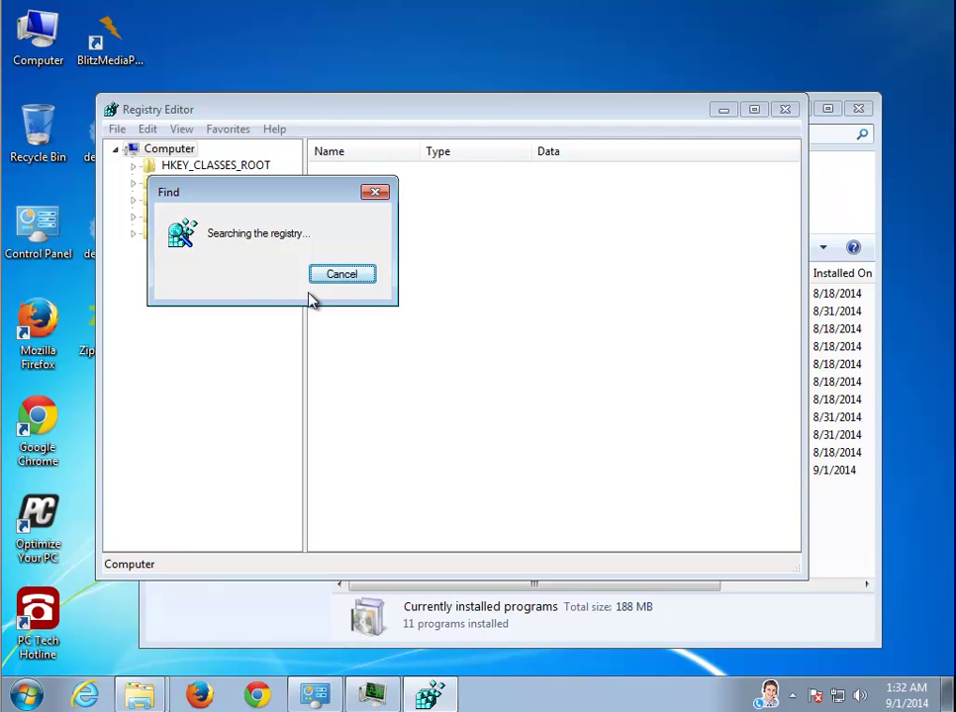
Permanently delete both ZipDownloader_1.0_Installer.exe entries from the computer search results, skipping the web-located one, and close both search windows.
click(153, 692)
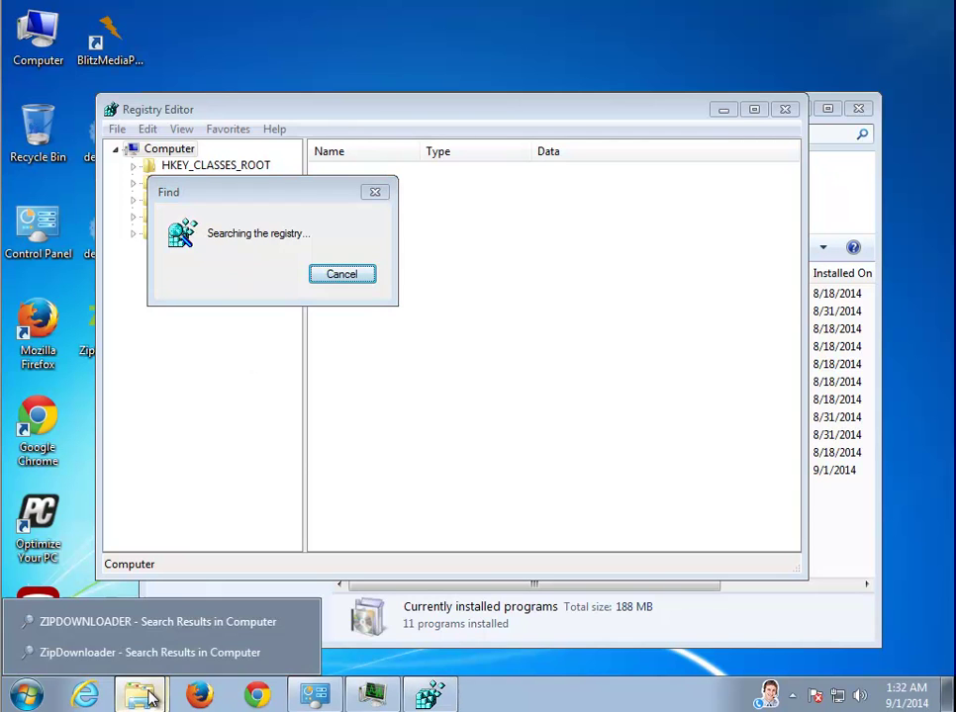
click(121, 623)
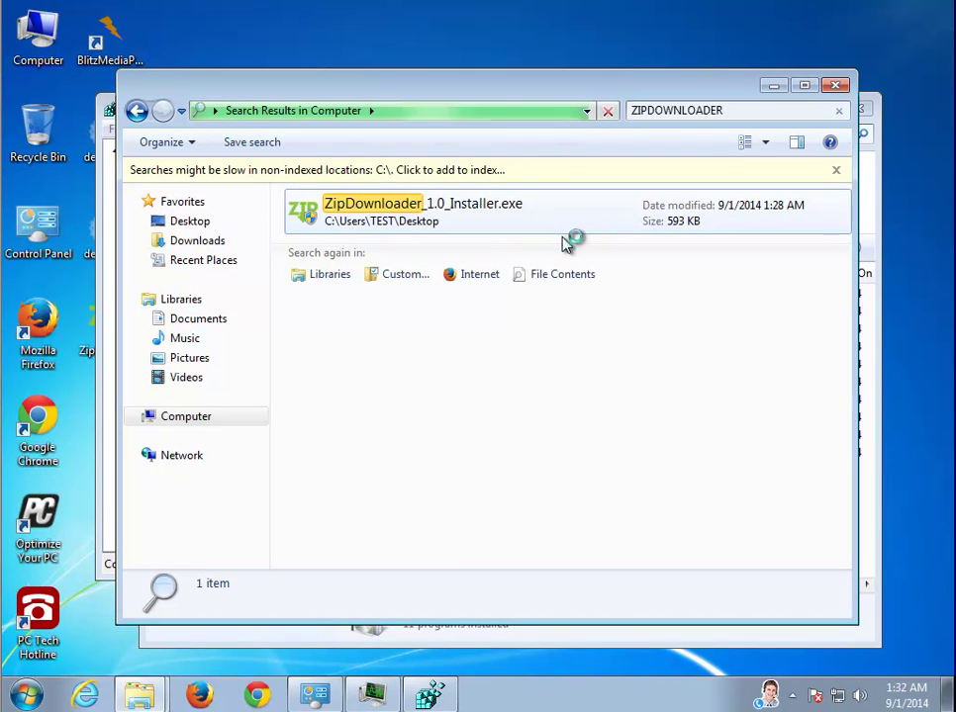
click(139, 692)
click(144, 653)
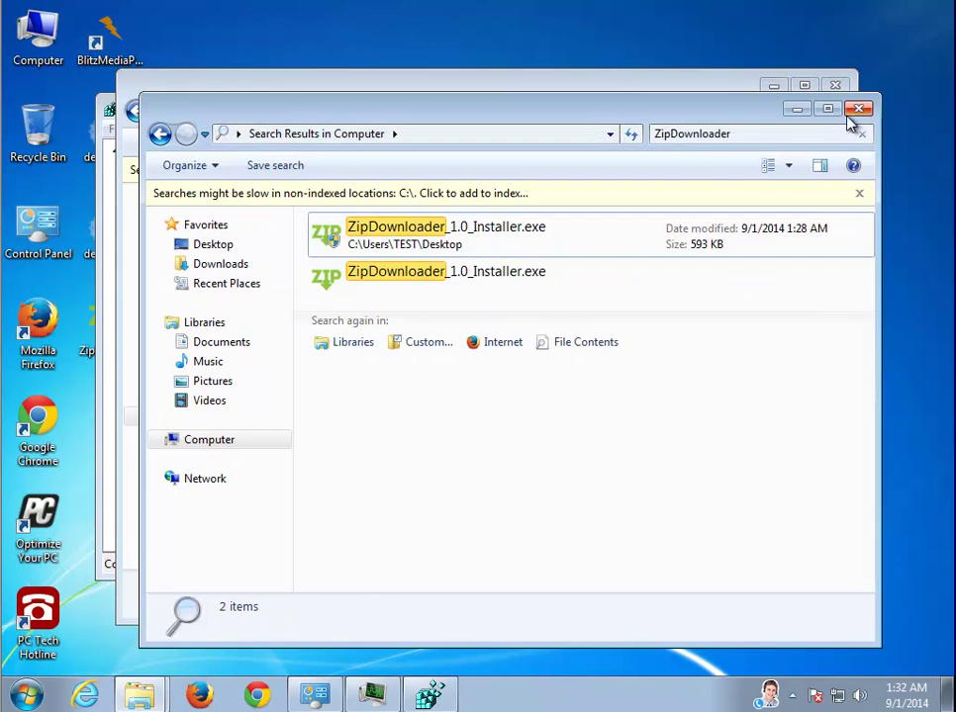
click(550, 273)
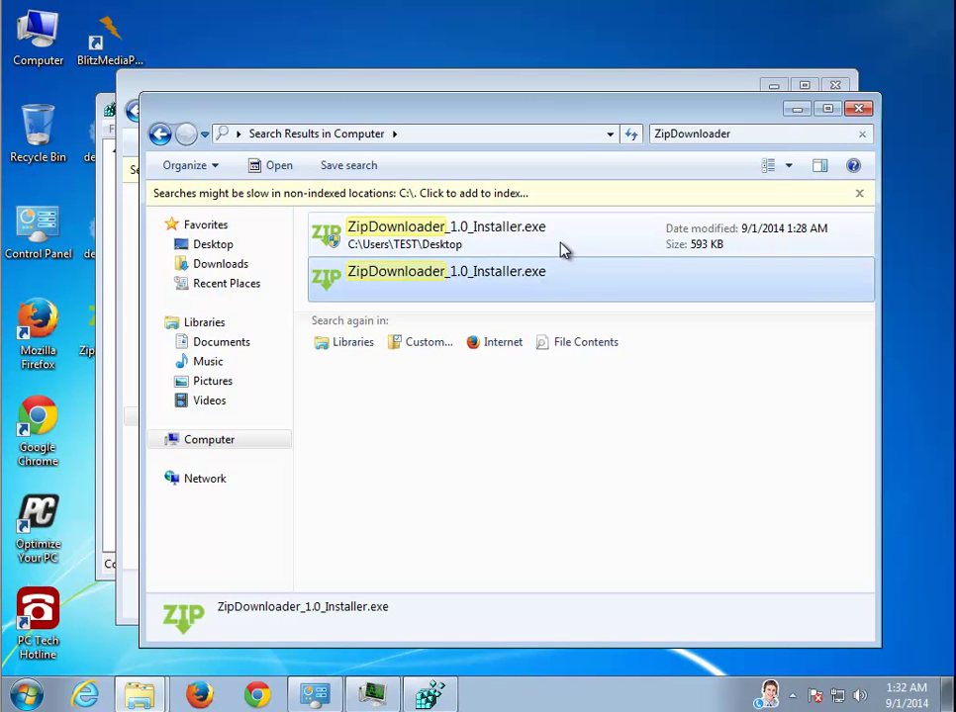
ctrl+click(561, 246)
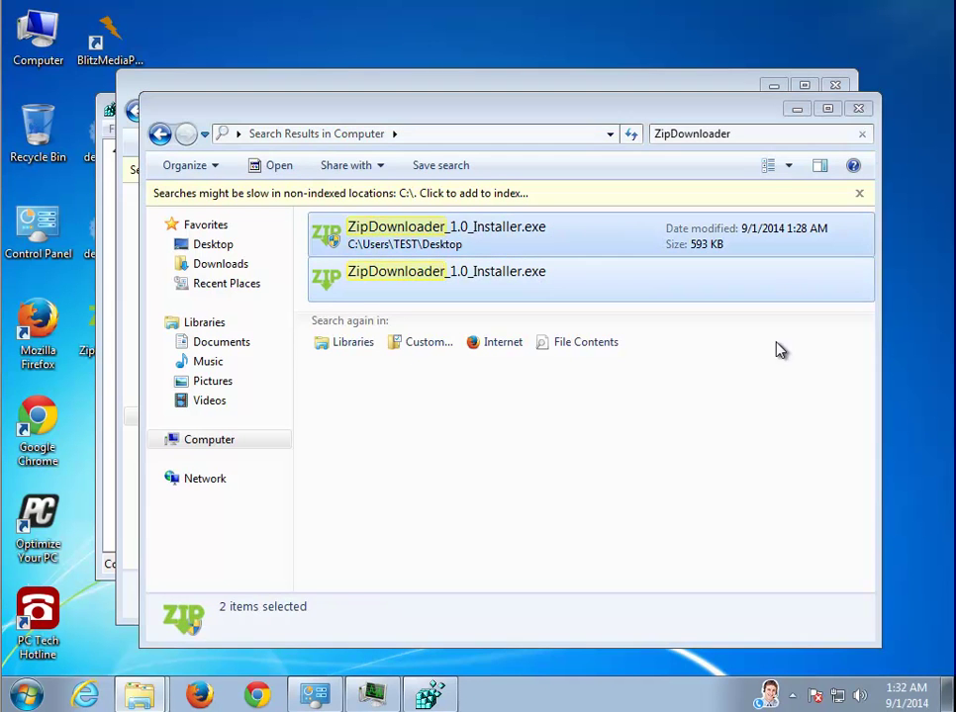
key(Delete)
click(552, 364)
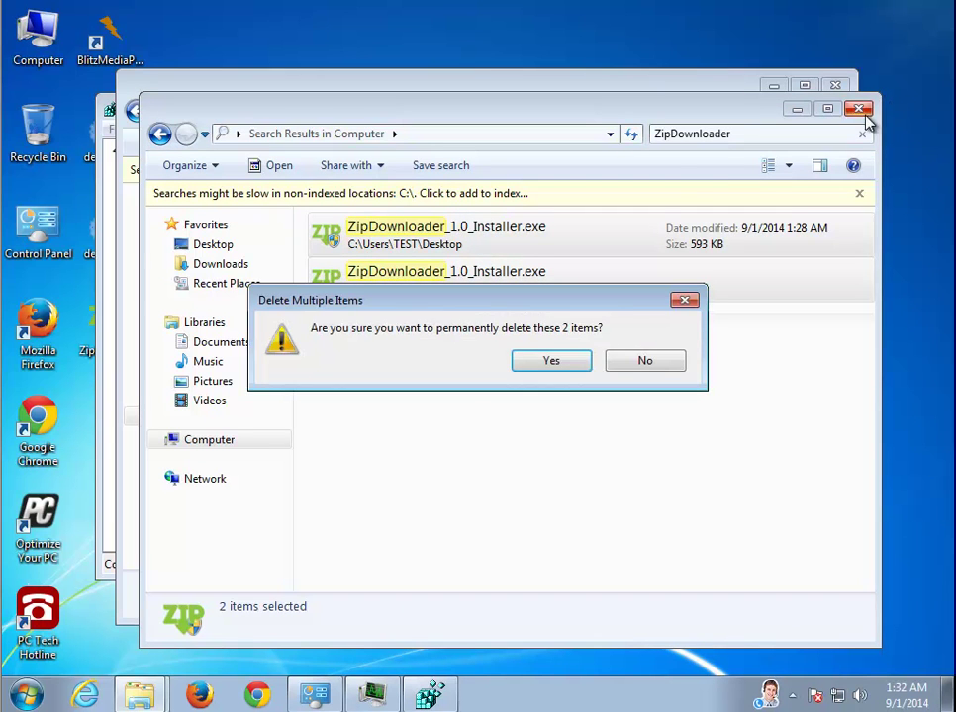
click(574, 362)
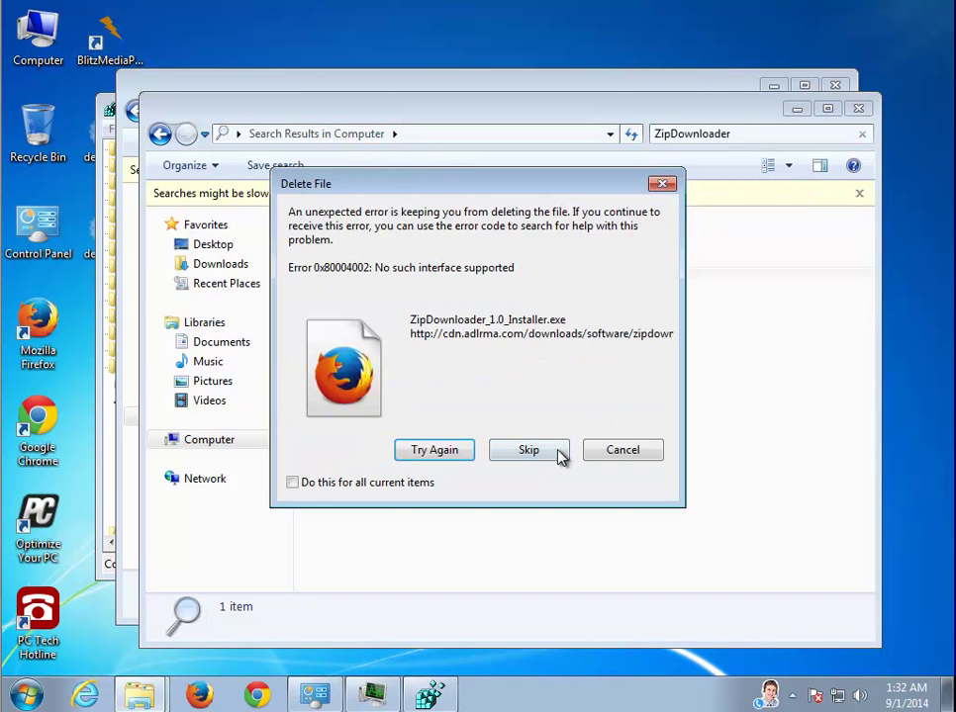
click(550, 459)
click(859, 108)
click(836, 86)
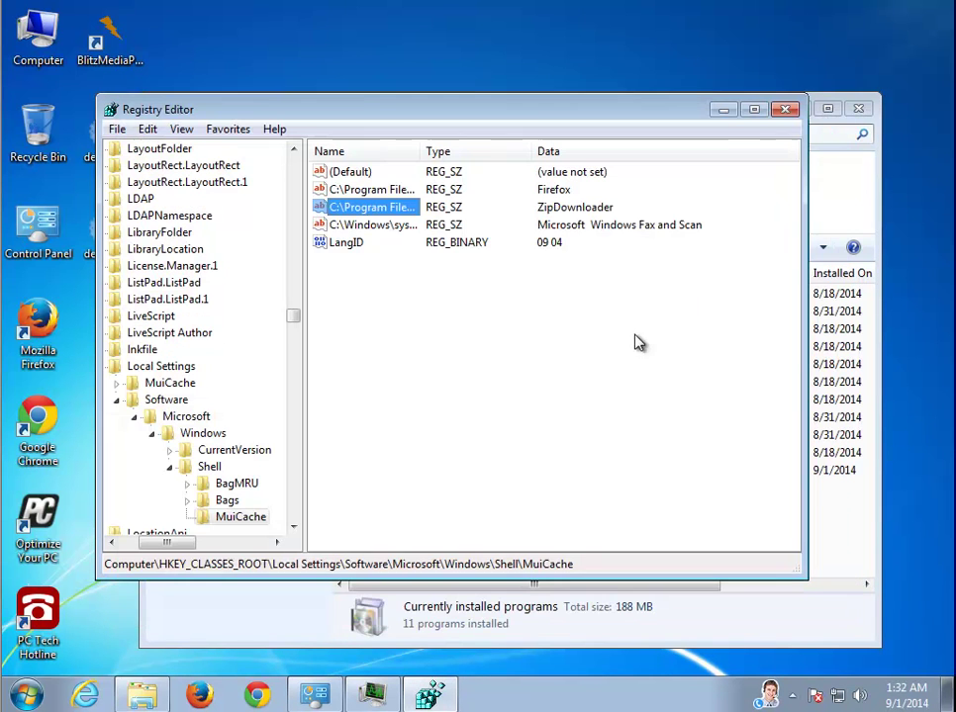
Delete the ZipDownloader value from the MuiCache registry key and search for the next match, closing the Registry Editor and Programs and Features windows.
key(Delete)
key(Return)
click(147, 129)
click(237, 349)
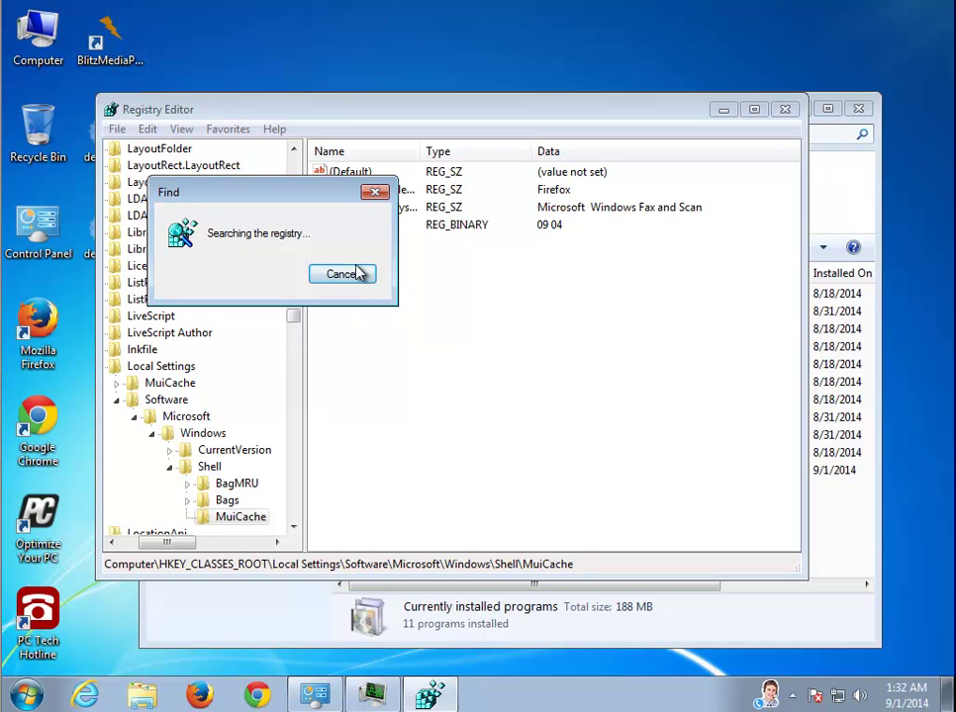
click(792, 115)
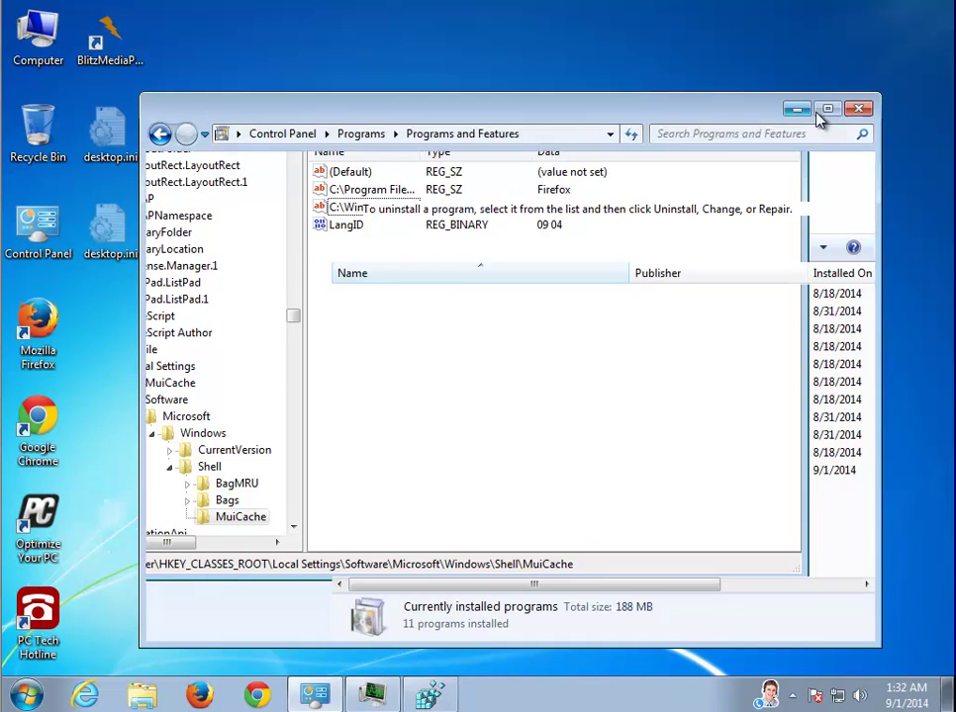
click(857, 108)
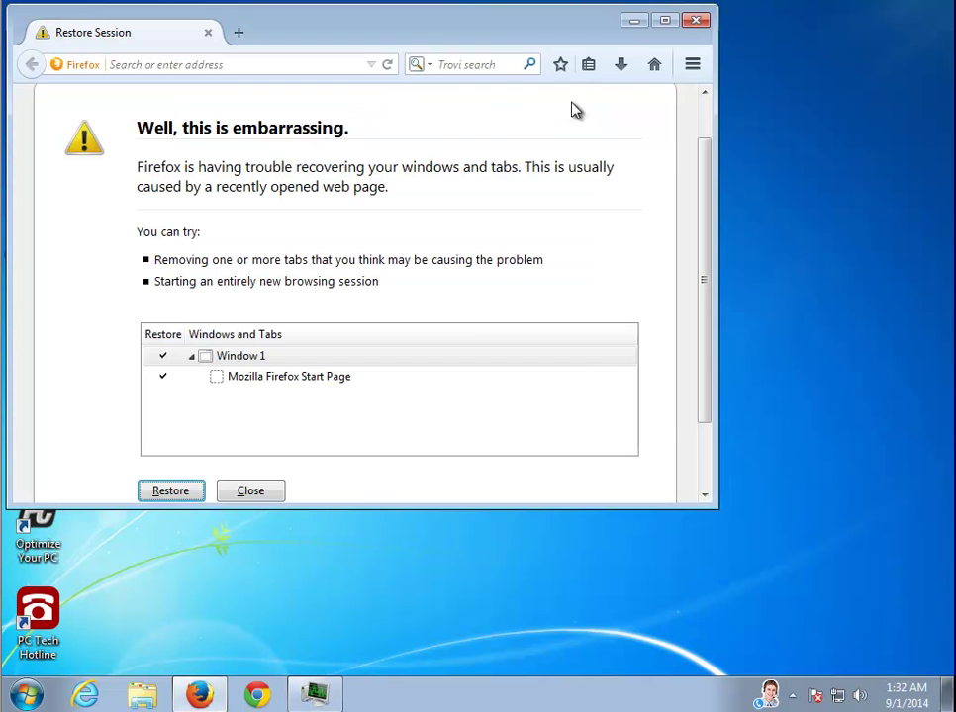
Check the installed extensions in Firefox's add-ons manager and close the browser.
click(692, 65)
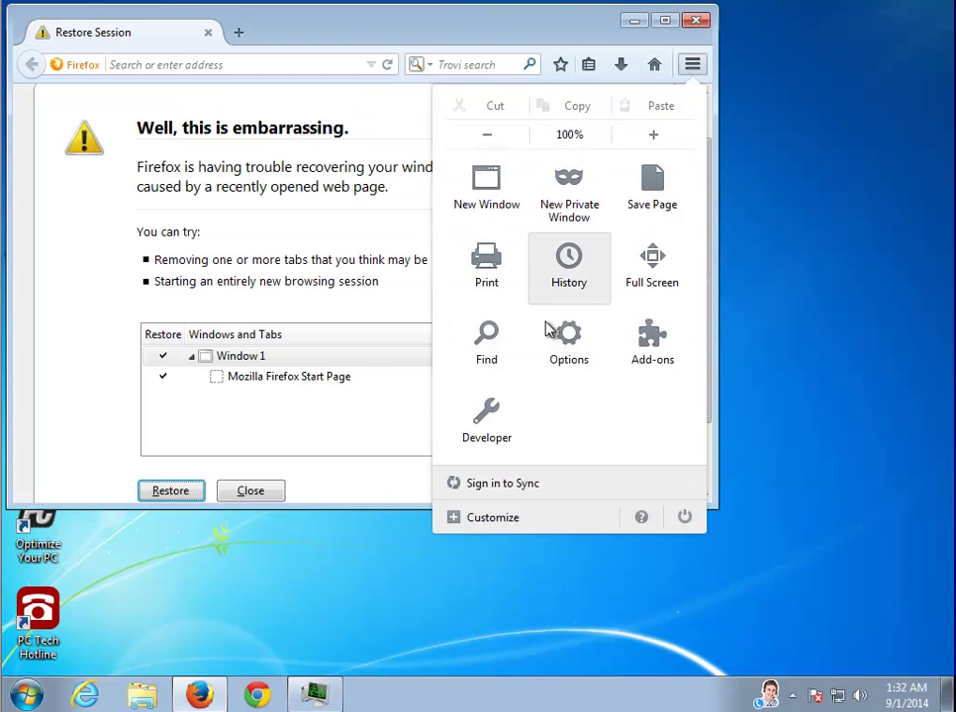
click(643, 348)
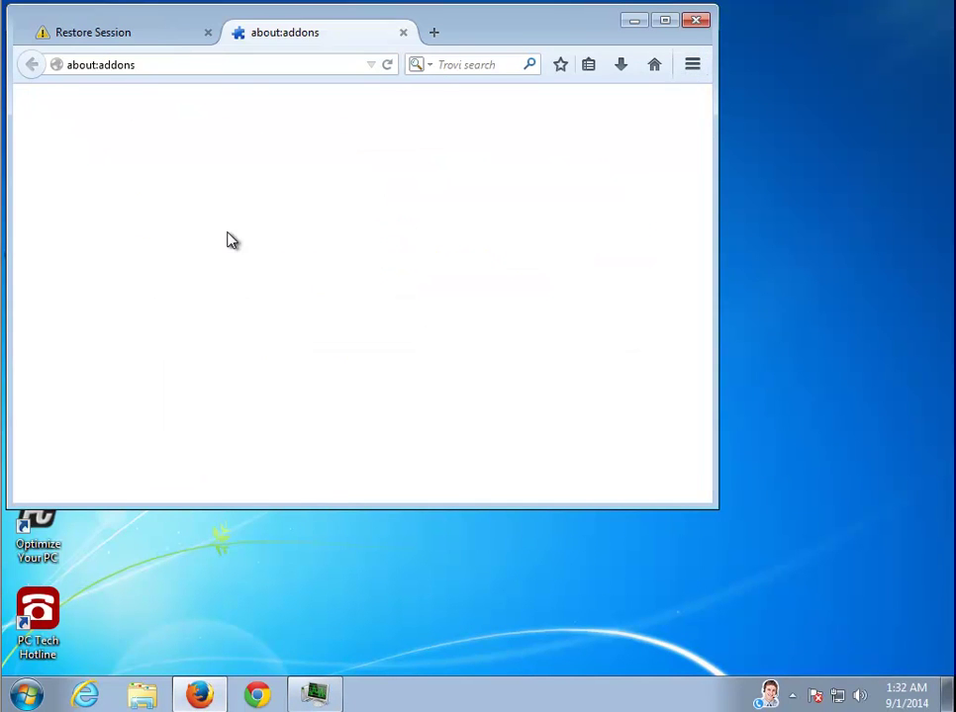
click(69, 246)
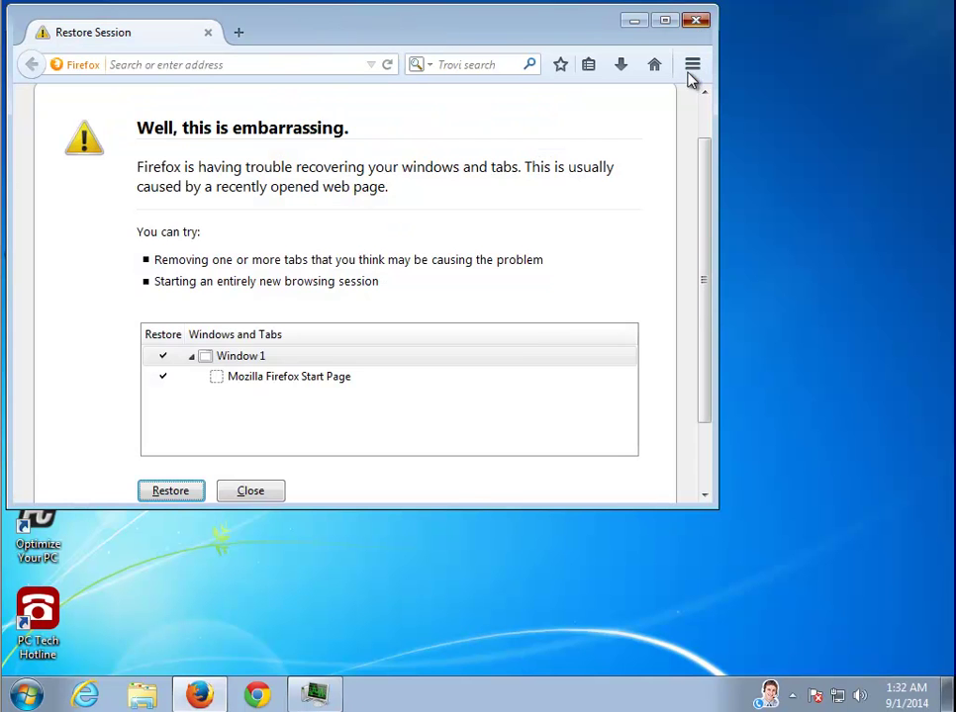
click(698, 22)
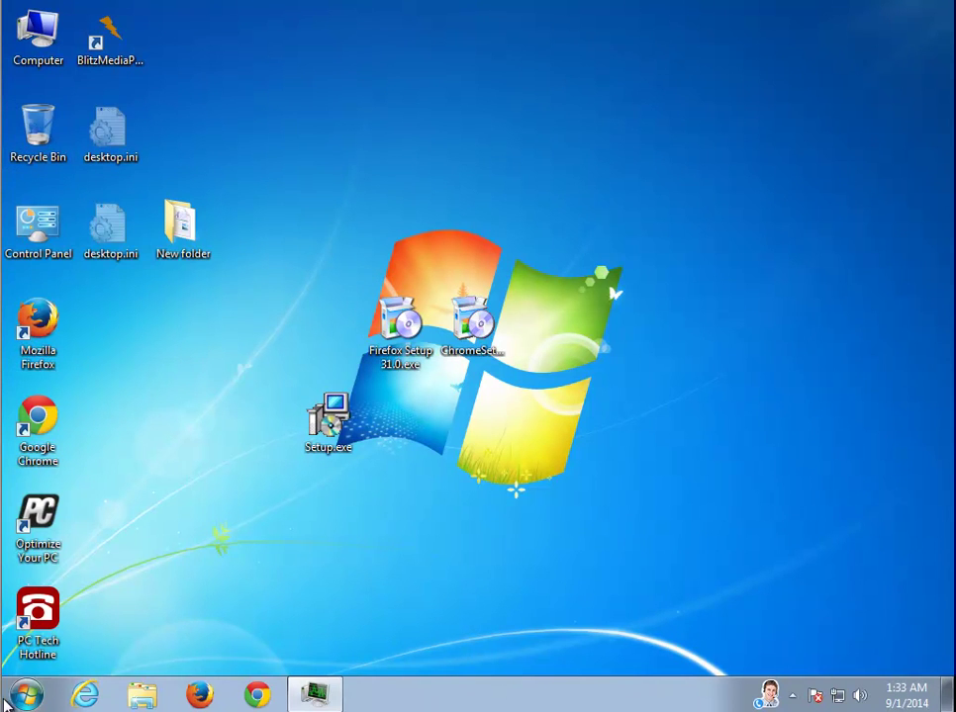
click(8, 701)
click(328, 647)
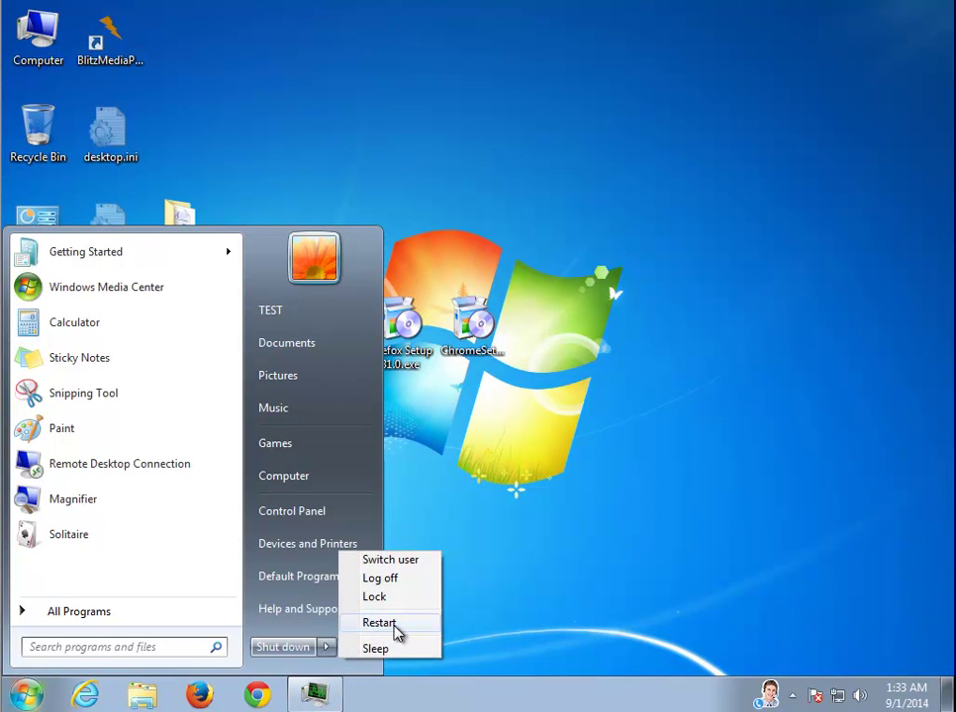
click(656, 461)
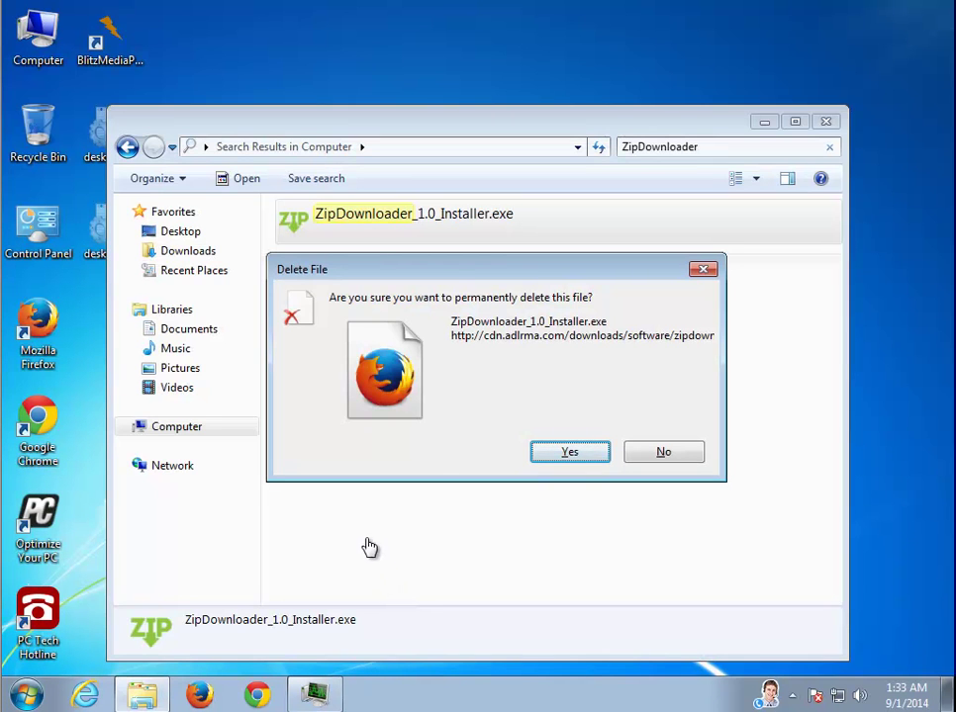